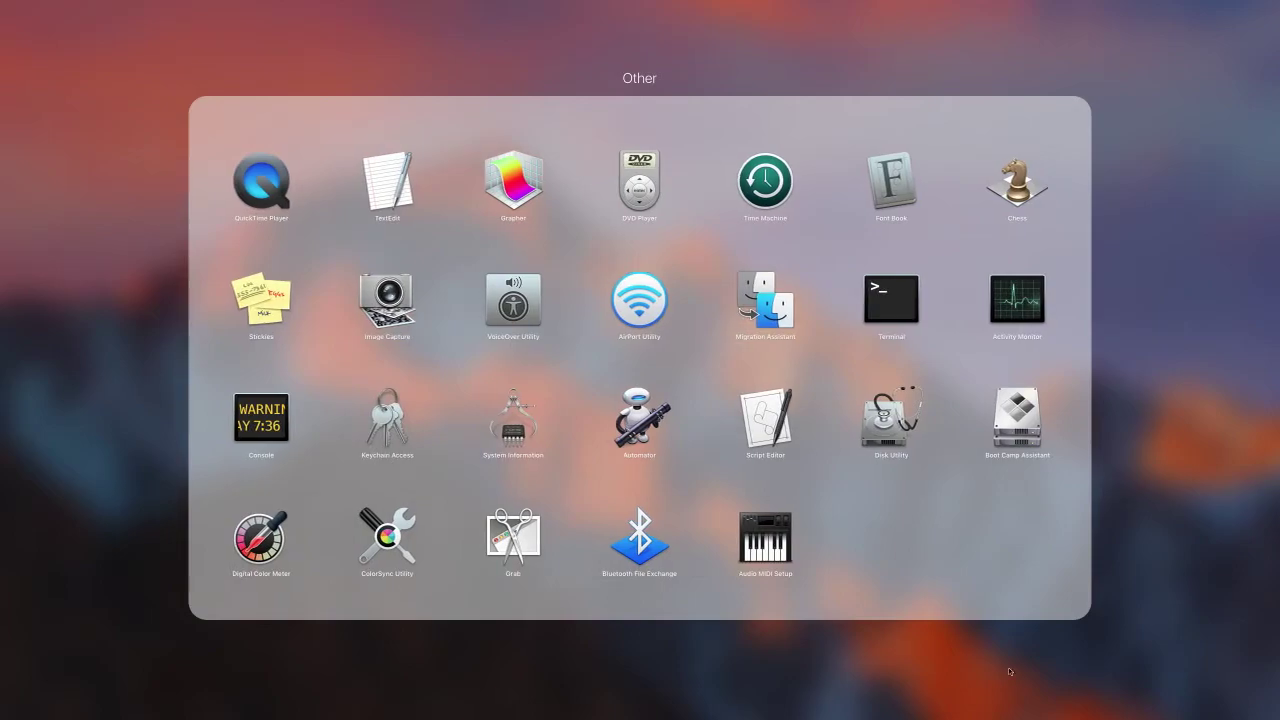
Close the Other folder and start Photo Booth from the first Launchpad page.
{"action": "left_click", "coordinate": [1008, 667]}
{"action": "scroll", "coordinate": [904, 568], "scroll_direction": "right", "scroll_amount": 3}
{"action": "scroll", "coordinate": [904, 568], "scroll_direction": "left", "scroll_amount": 3}
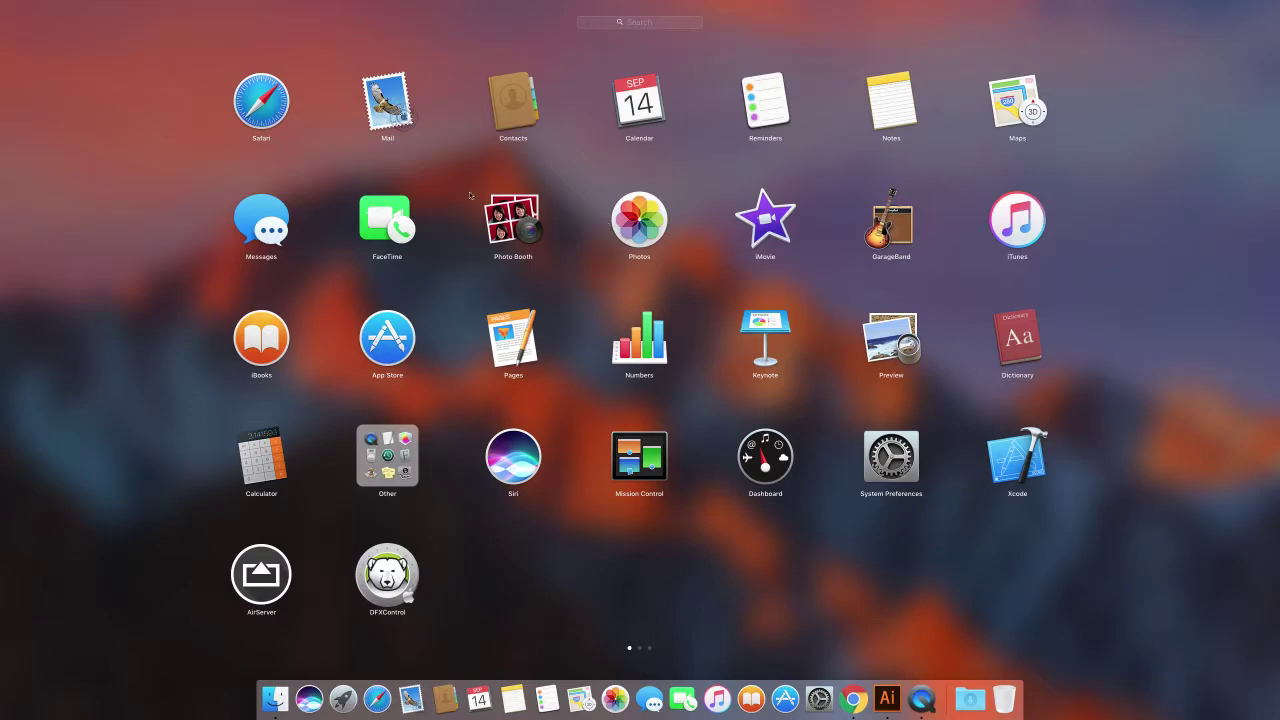
{"action": "left_click", "coordinate": [526, 224]}
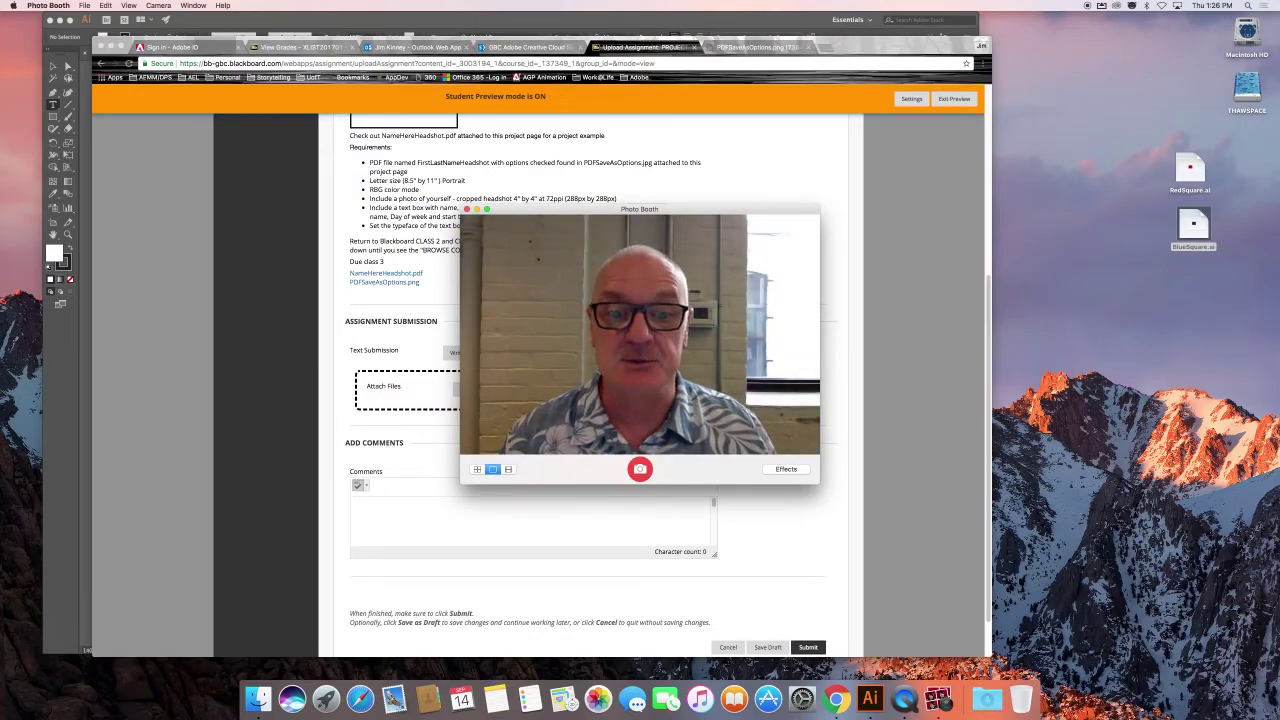
Snap a webcam photo with the Lovestruck hearts effect and view the captured shot.
{"action": "left_click", "coordinate": [780, 469]}
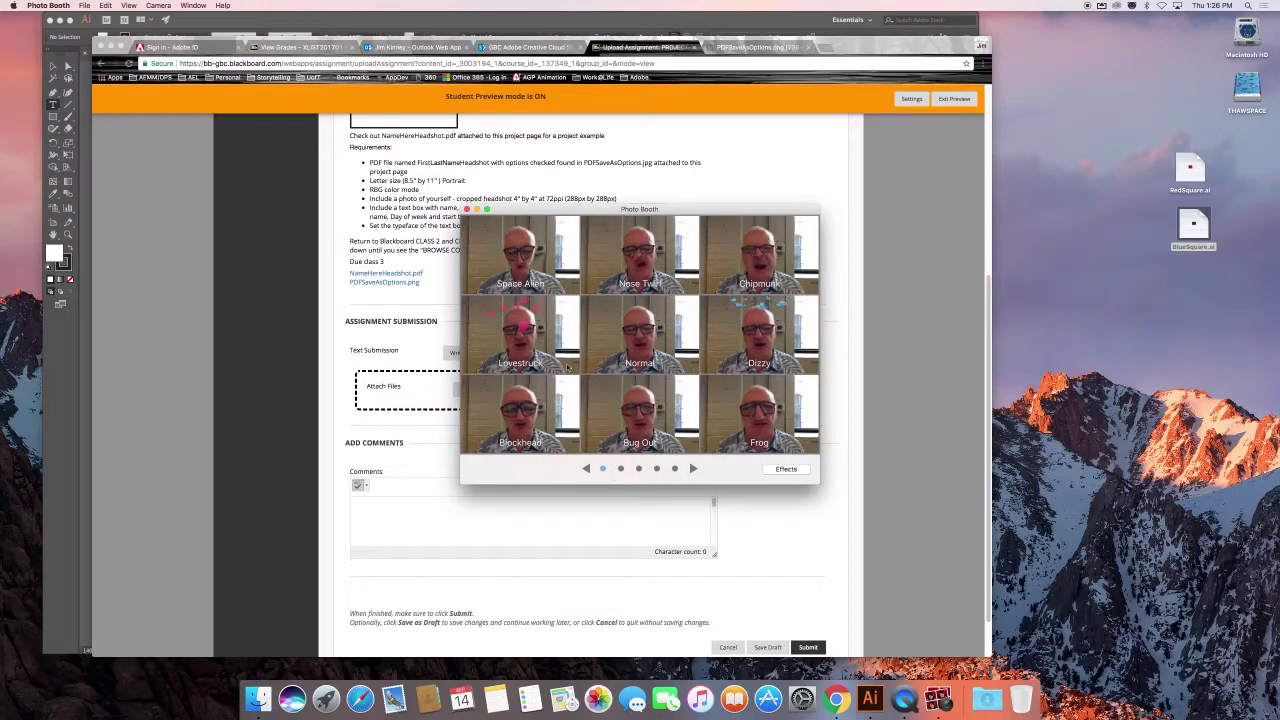
{"action": "left_click", "coordinate": [560, 345]}
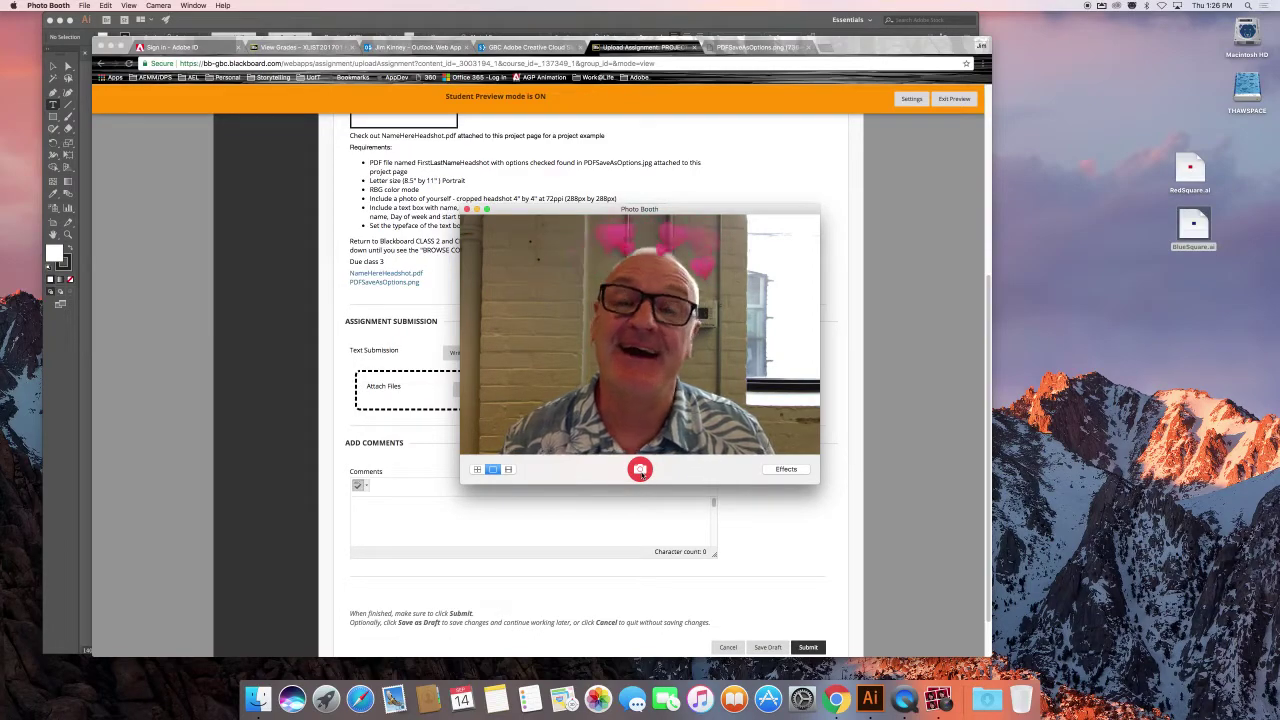
{"action": "left_click", "coordinate": [641, 471]}
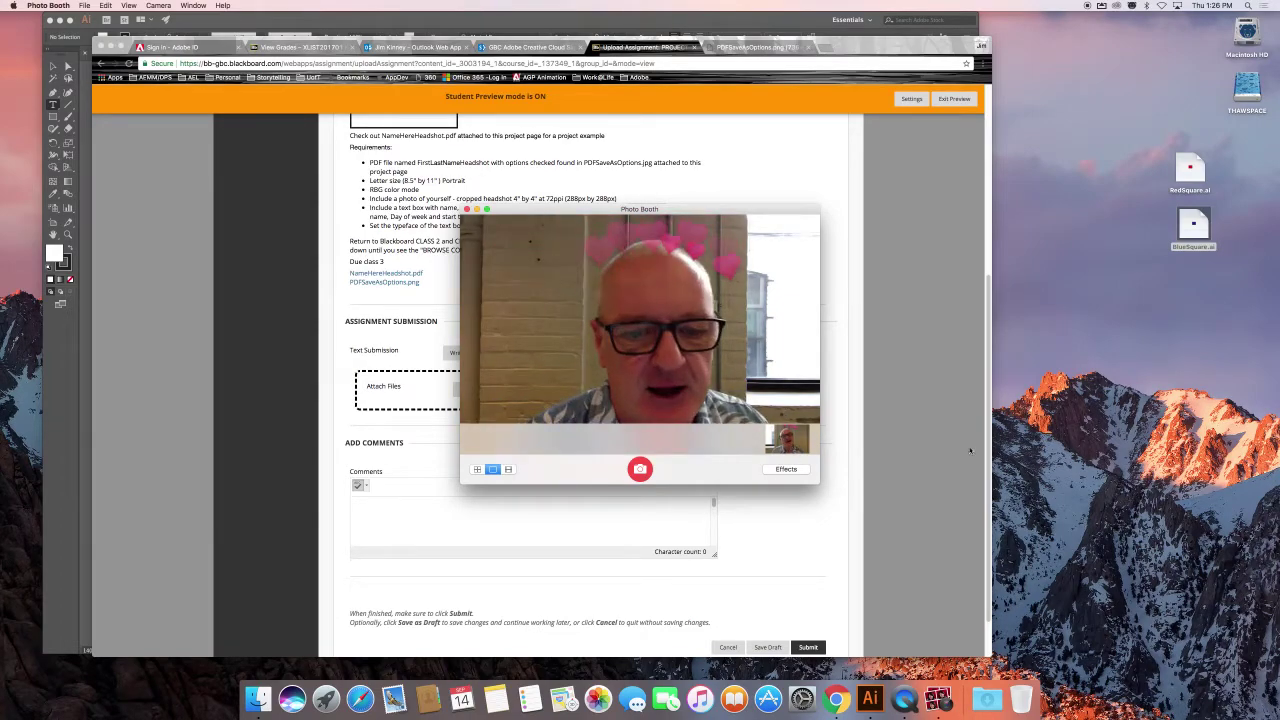
{"action": "left_click", "coordinate": [785, 437]}
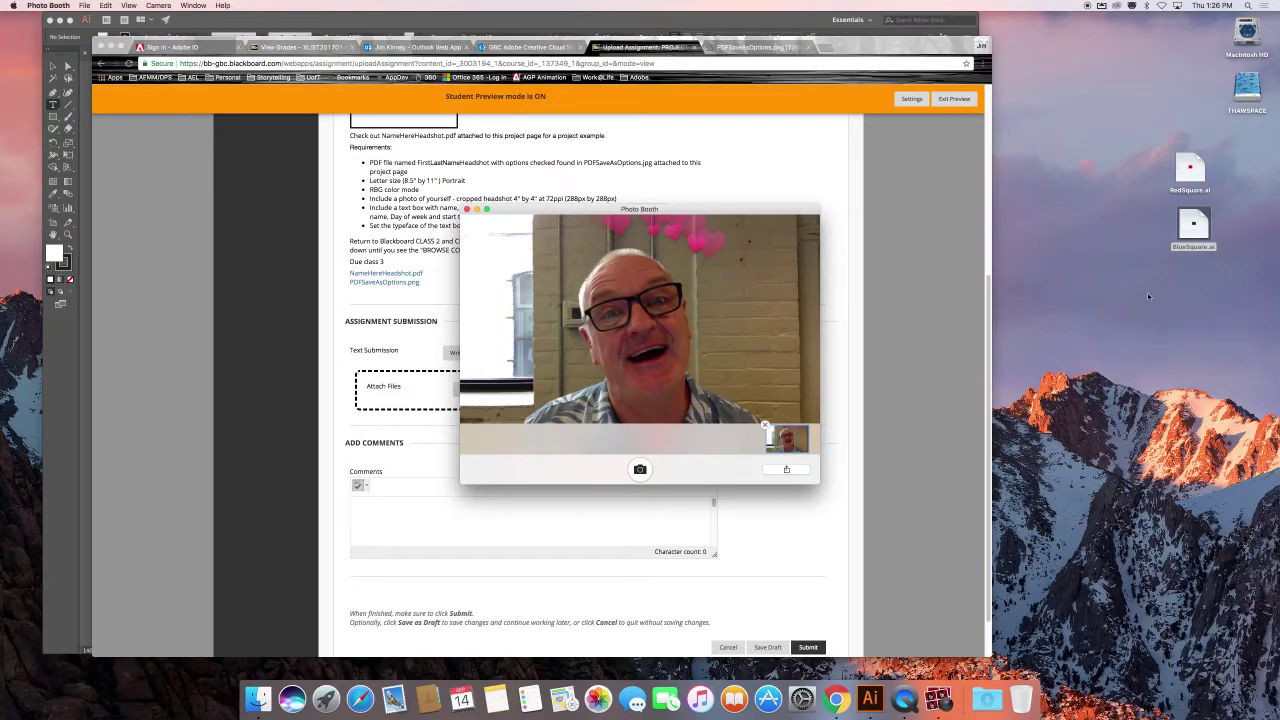
Drag the snapshot onto the desktop and rename the new file to 'headshot'.
{"action": "left_click_drag", "start_coordinate": [909, 379], "coordinate": [1146, 396]}
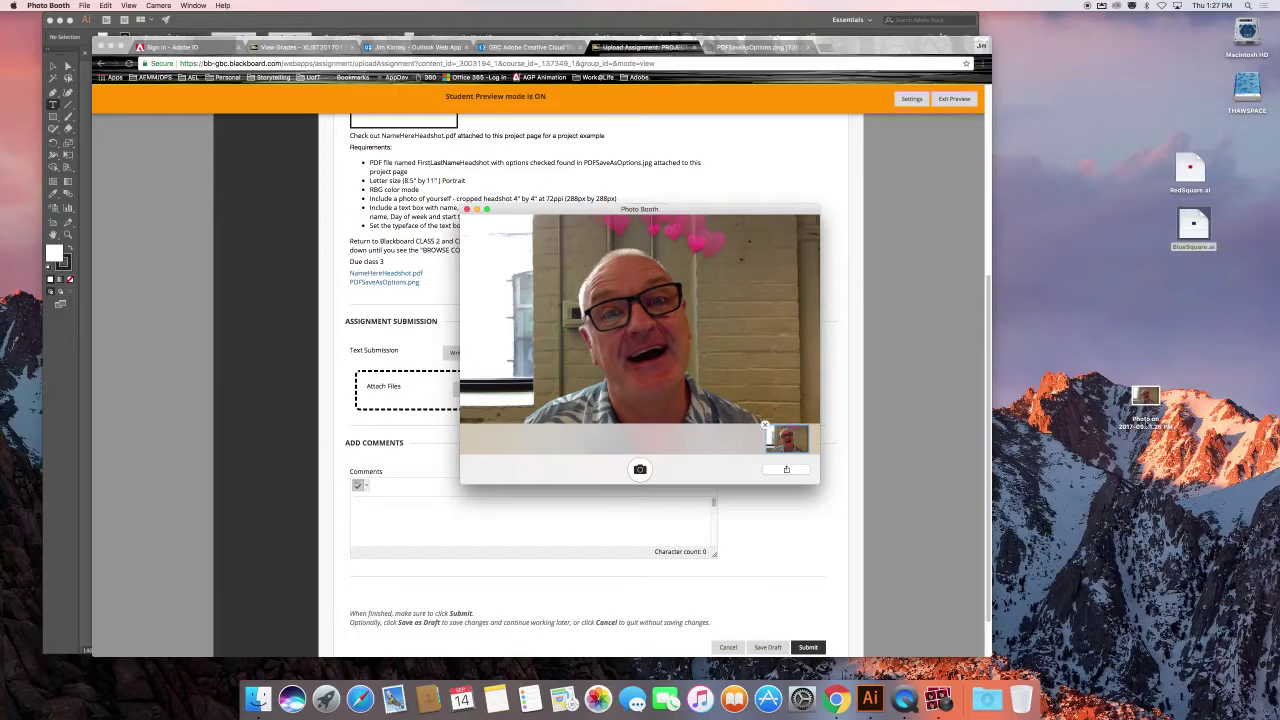
{"action": "left_click", "coordinate": [1143, 422]}
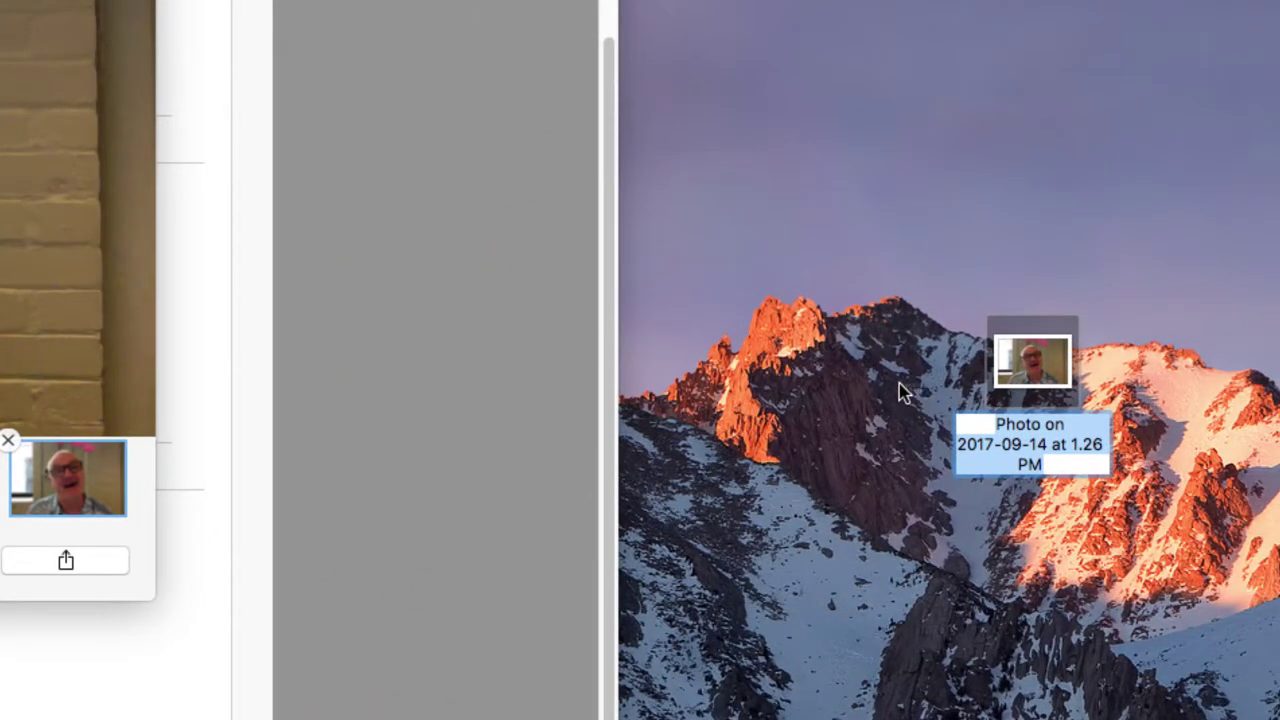
{"action": "left_click", "coordinate": [900, 392]}
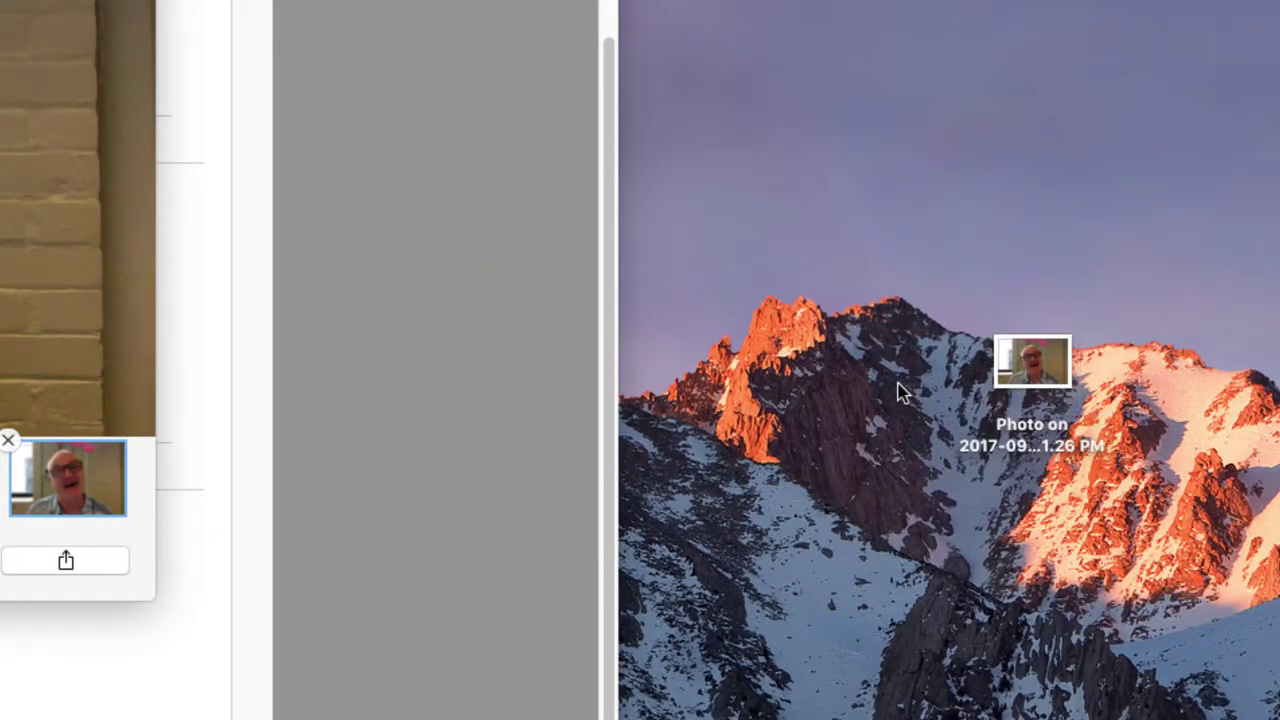
{"action": "left_click", "coordinate": [1025, 435]}
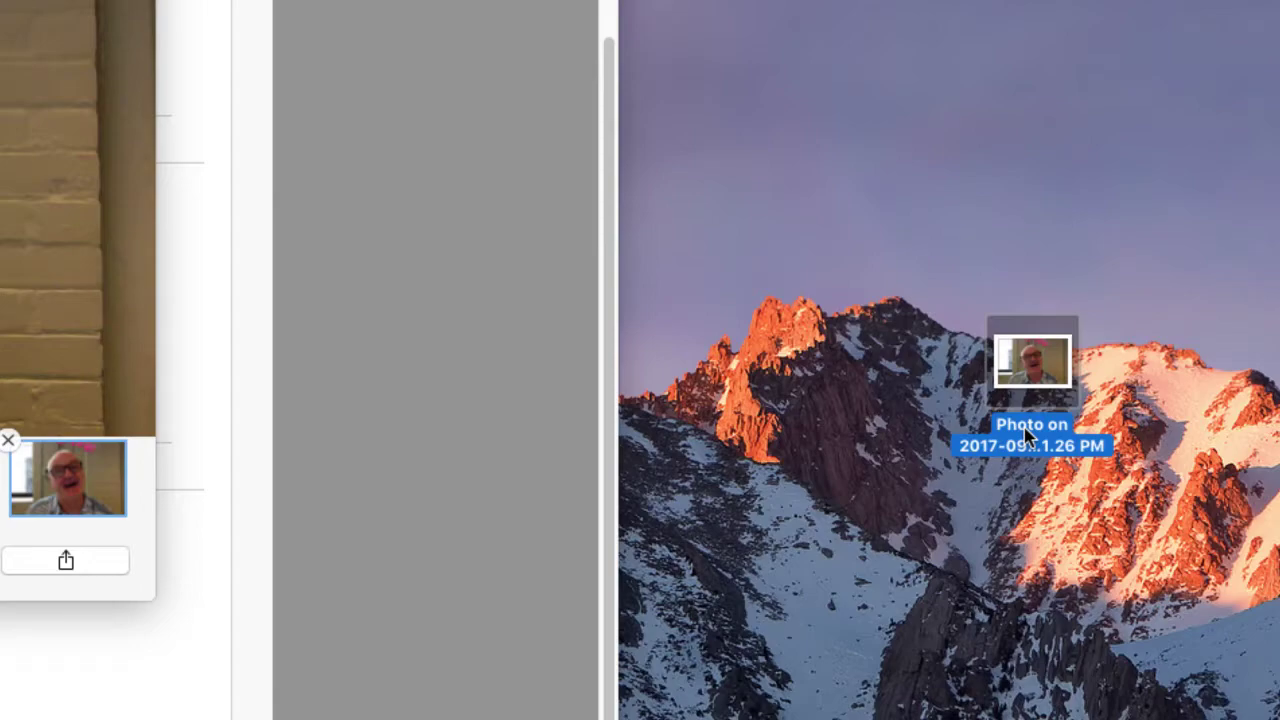
{"action": "left_click", "coordinate": [1025, 435]}
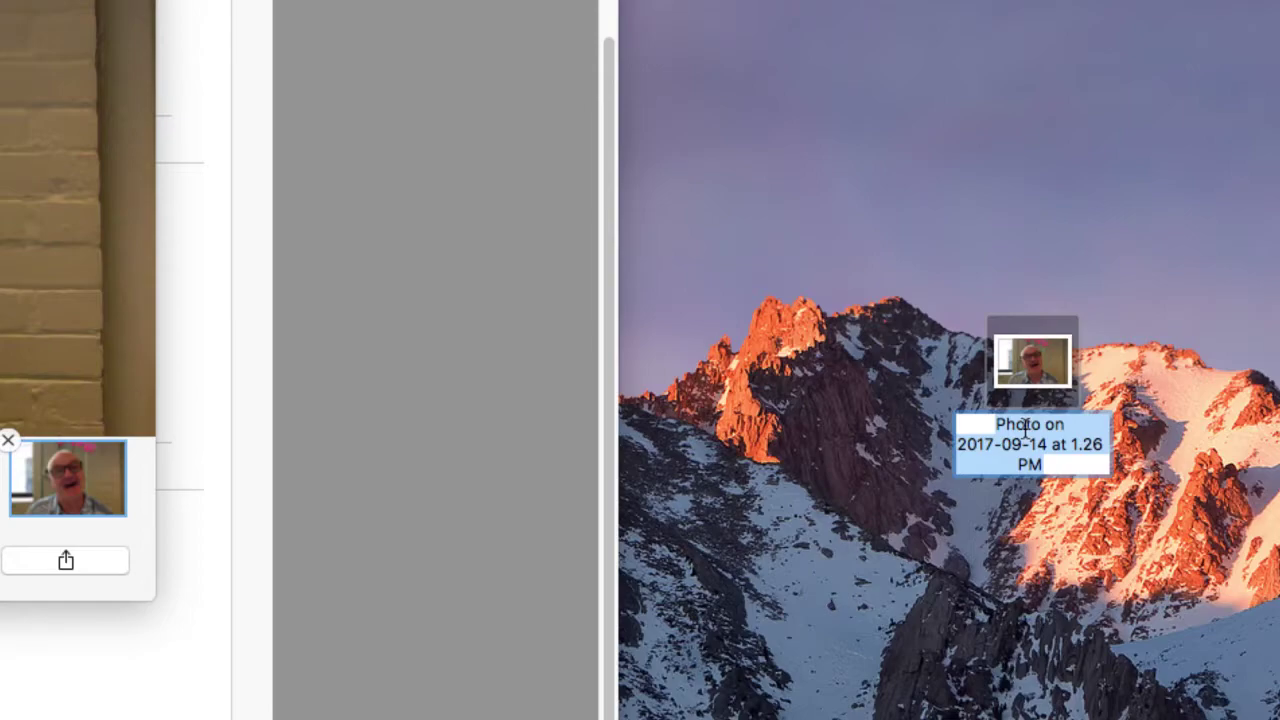
{"action": "type", "text": "headshot"}
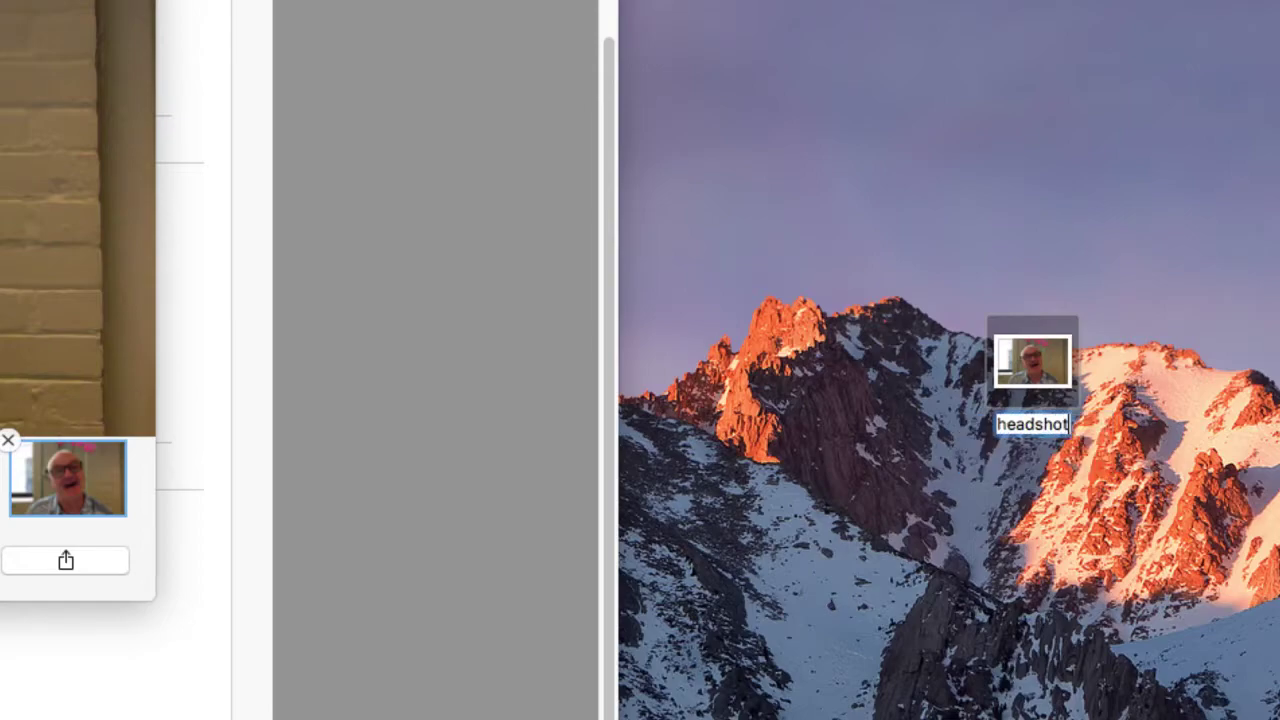
{"action": "left_click", "coordinate": [913, 440]}
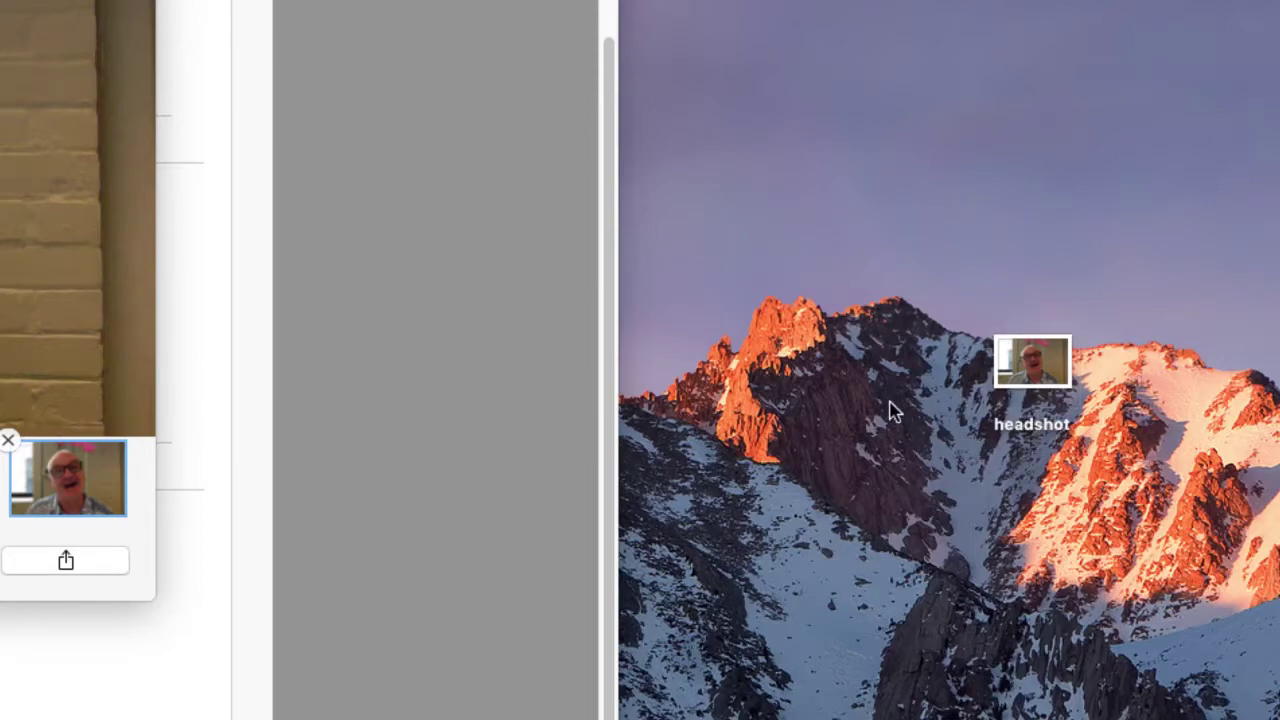
Open the headshot file with Adobe Photoshop CC 2017 from its Open With menu.
{"action": "right_click", "coordinate": [1034, 370]}
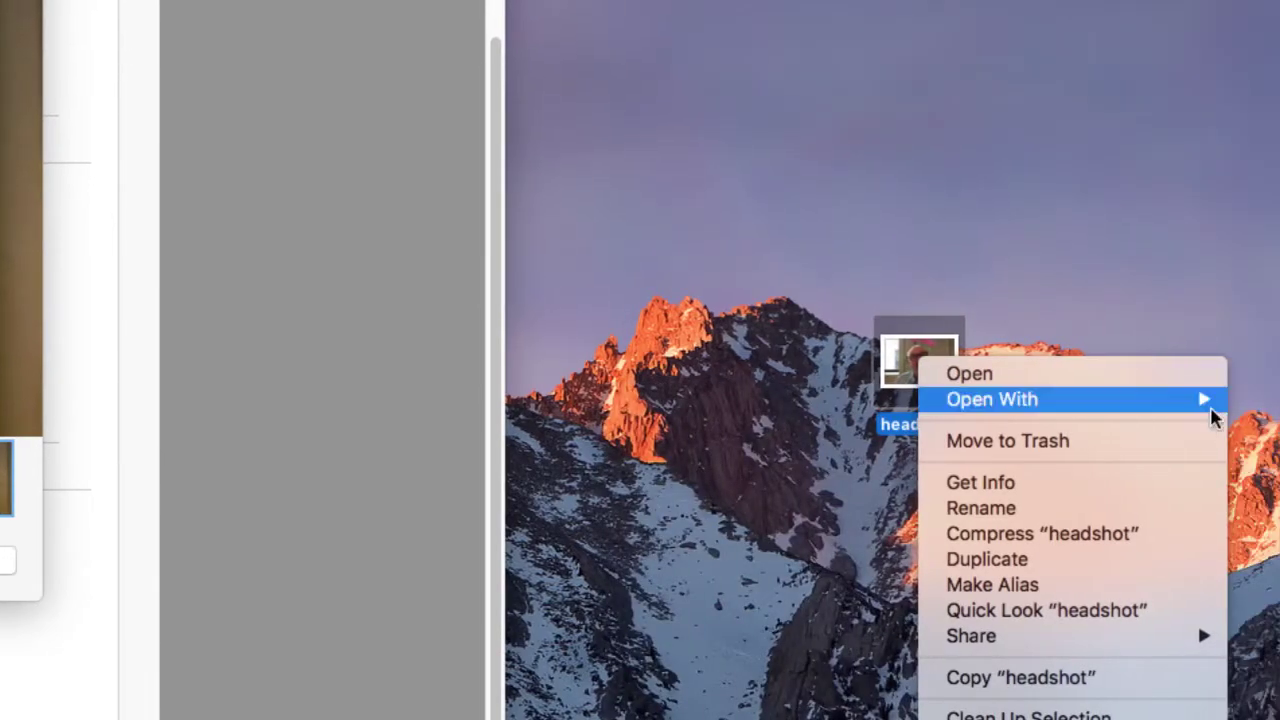
{"action": "mouse_move", "coordinate": [1192, 412]}
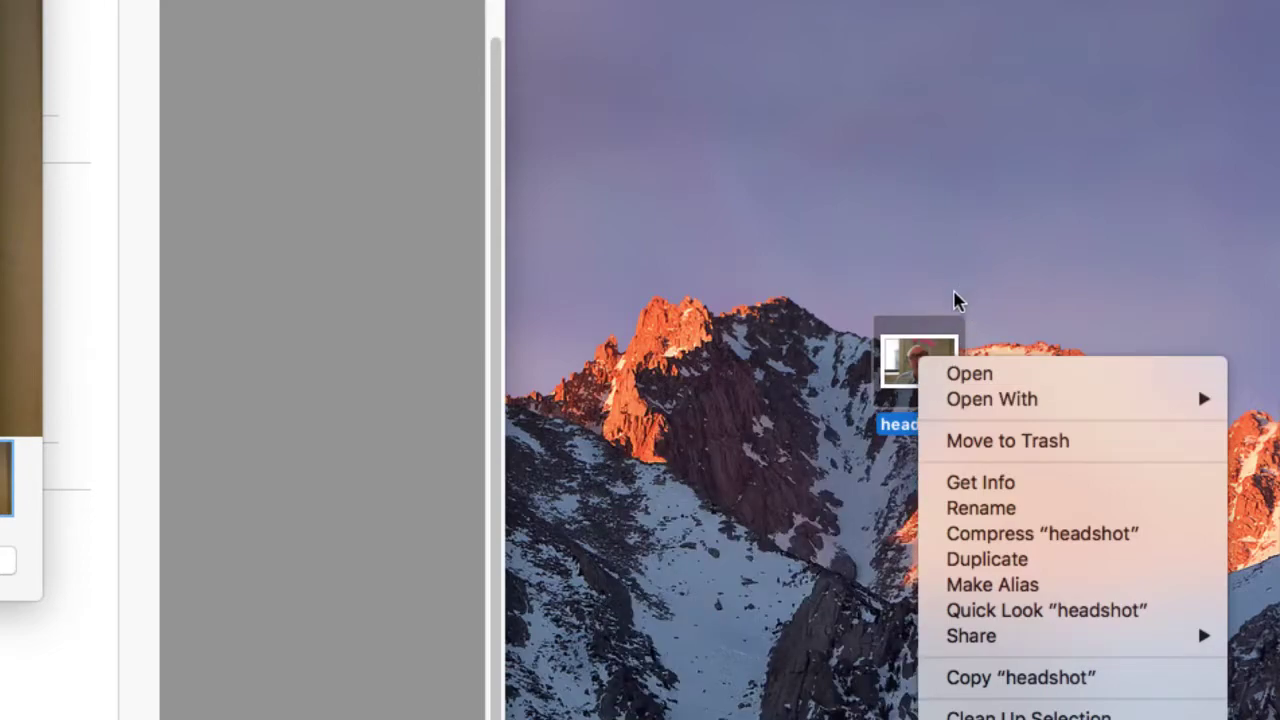
{"action": "mouse_move", "coordinate": [975, 400]}
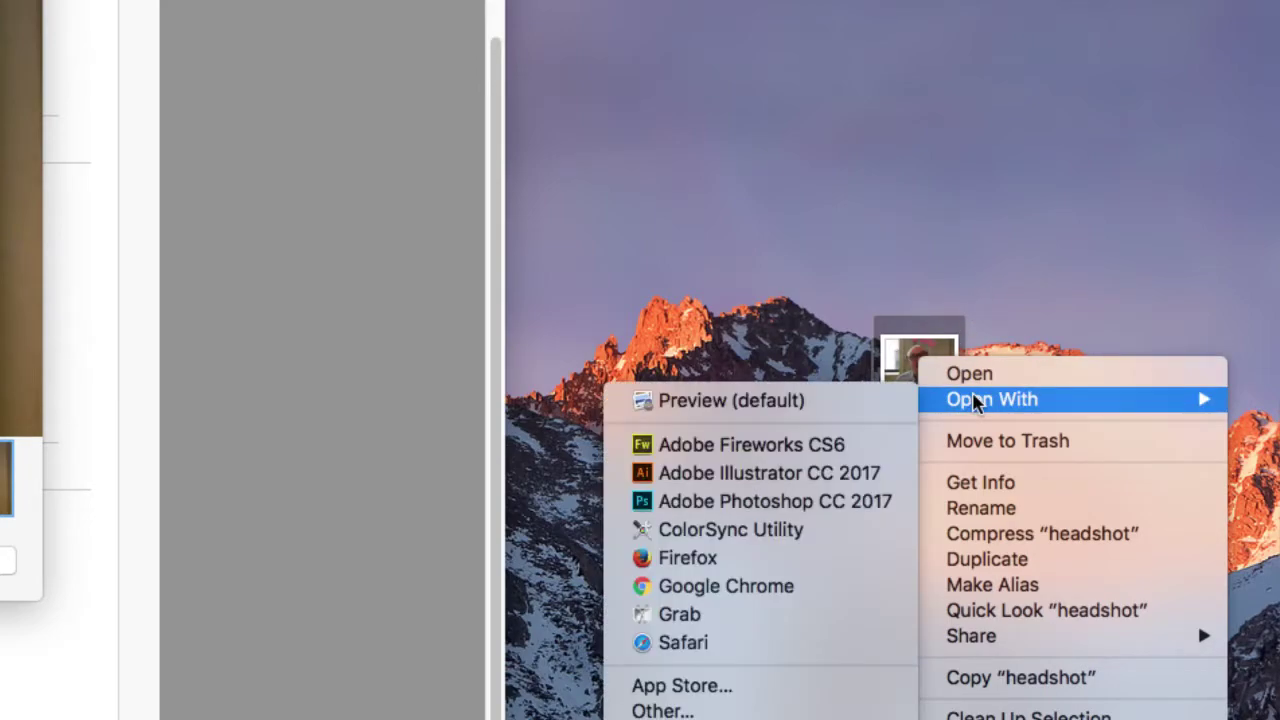
{"action": "left_click", "coordinate": [849, 504]}
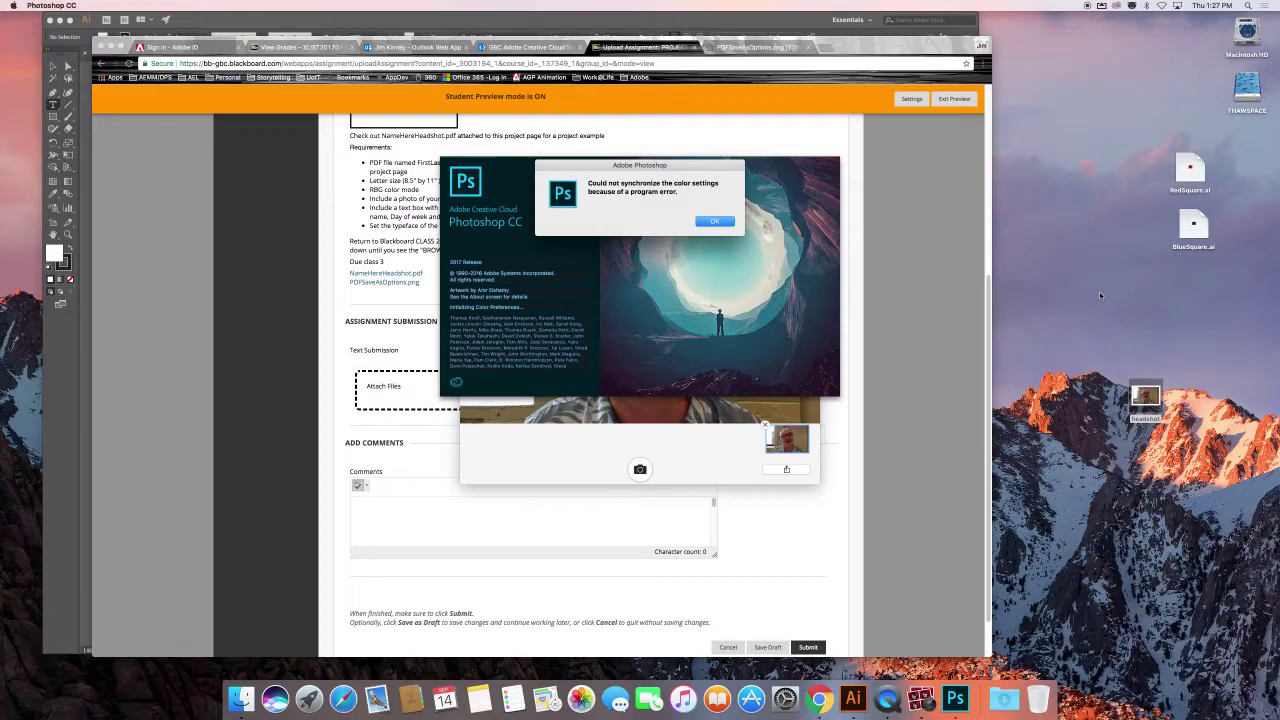
Dismiss the 'Could not synchronize the color settings' error with OK.
{"action": "left_click", "coordinate": [720, 222]}
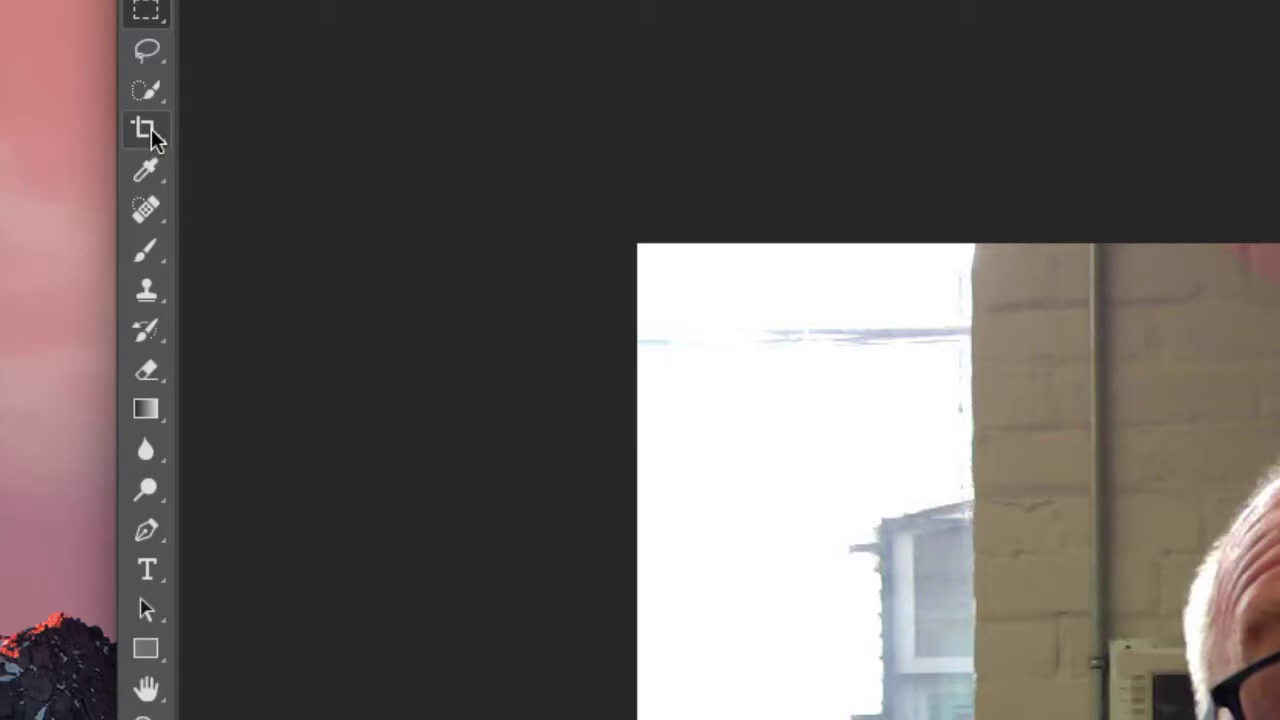
Select the Crop tool in W x H x Resolution mode.
{"action": "left_click", "coordinate": [150, 134]}
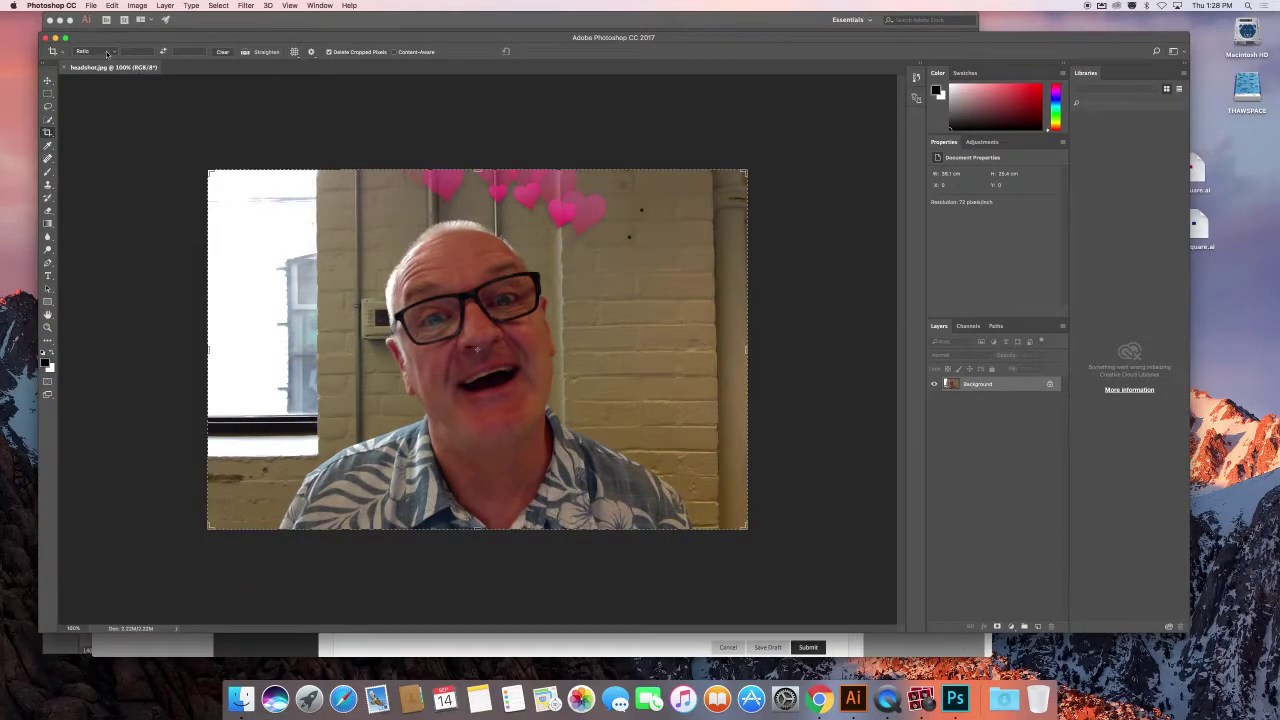
{"action": "left_click", "coordinate": [116, 54]}
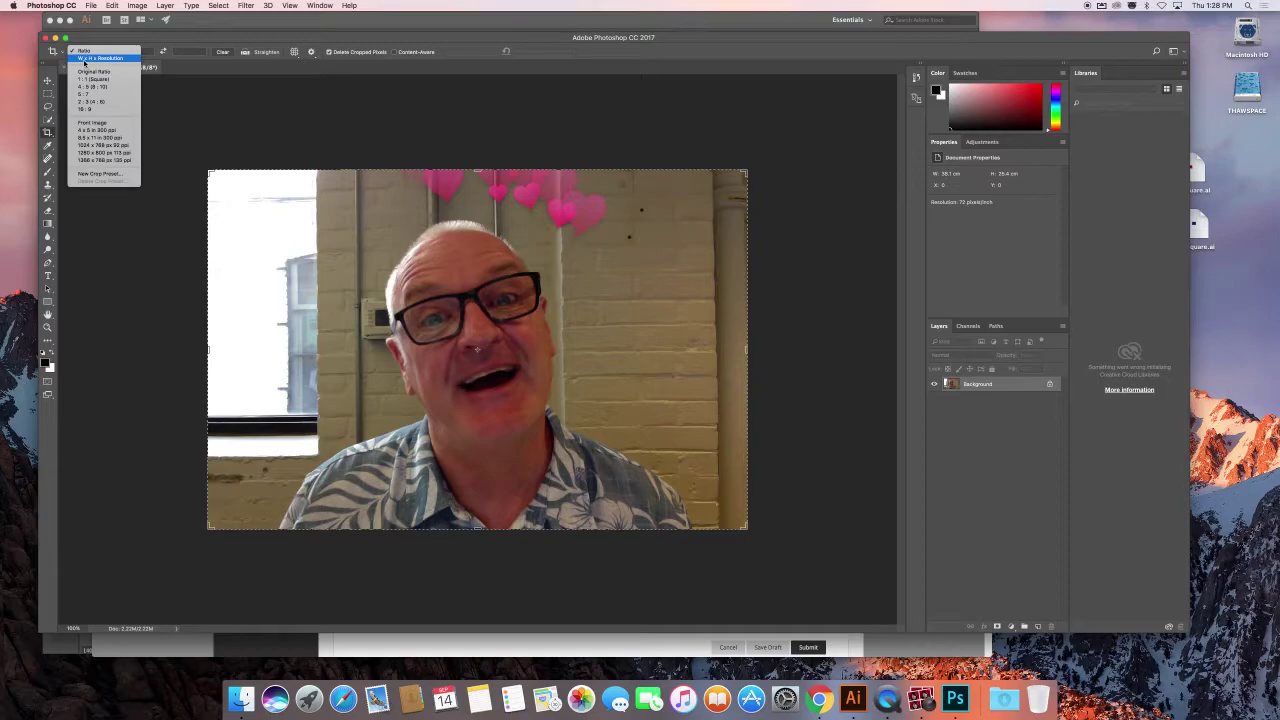
{"action": "left_click", "coordinate": [86, 59]}
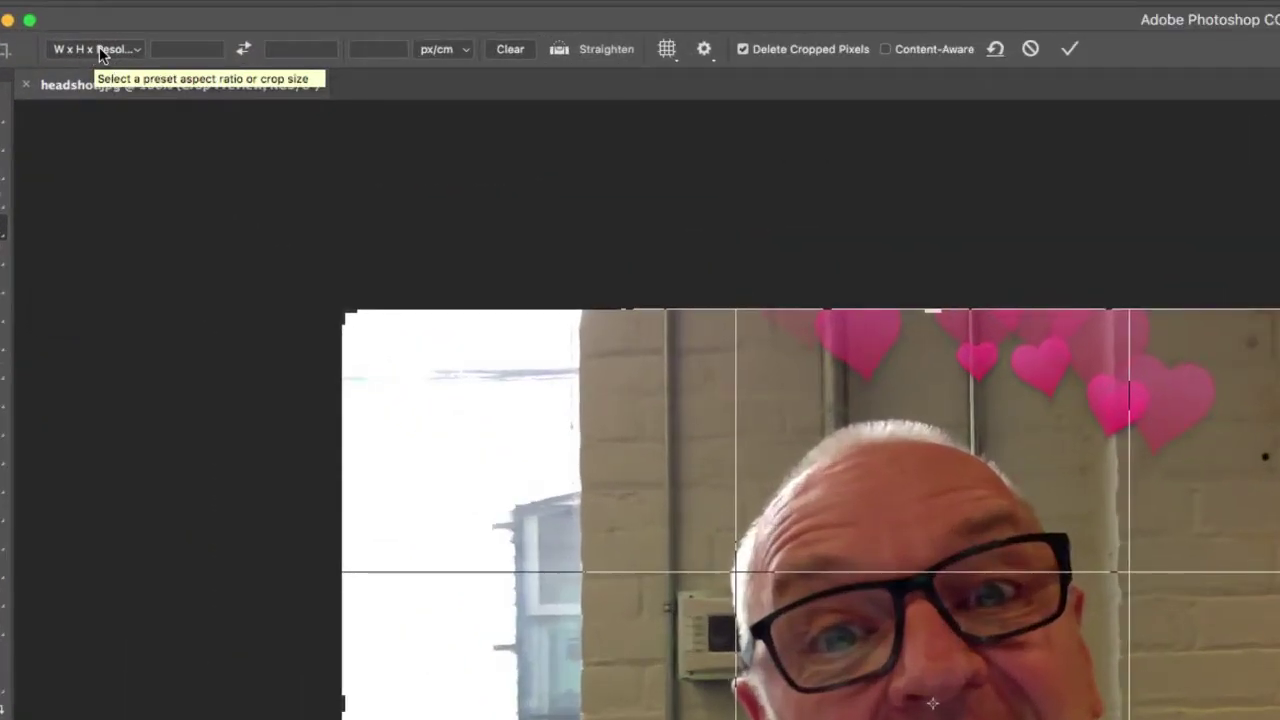
{"action": "left_click", "coordinate": [96, 49]}
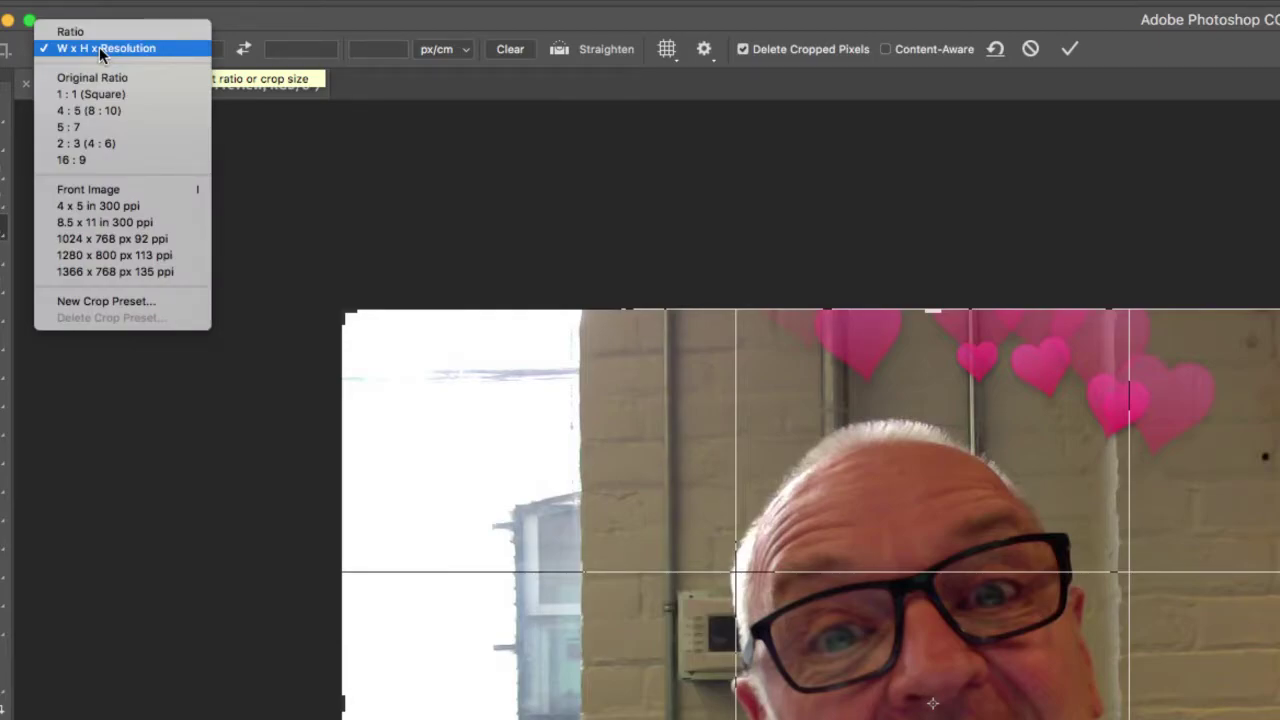
{"action": "left_click", "coordinate": [99, 47]}
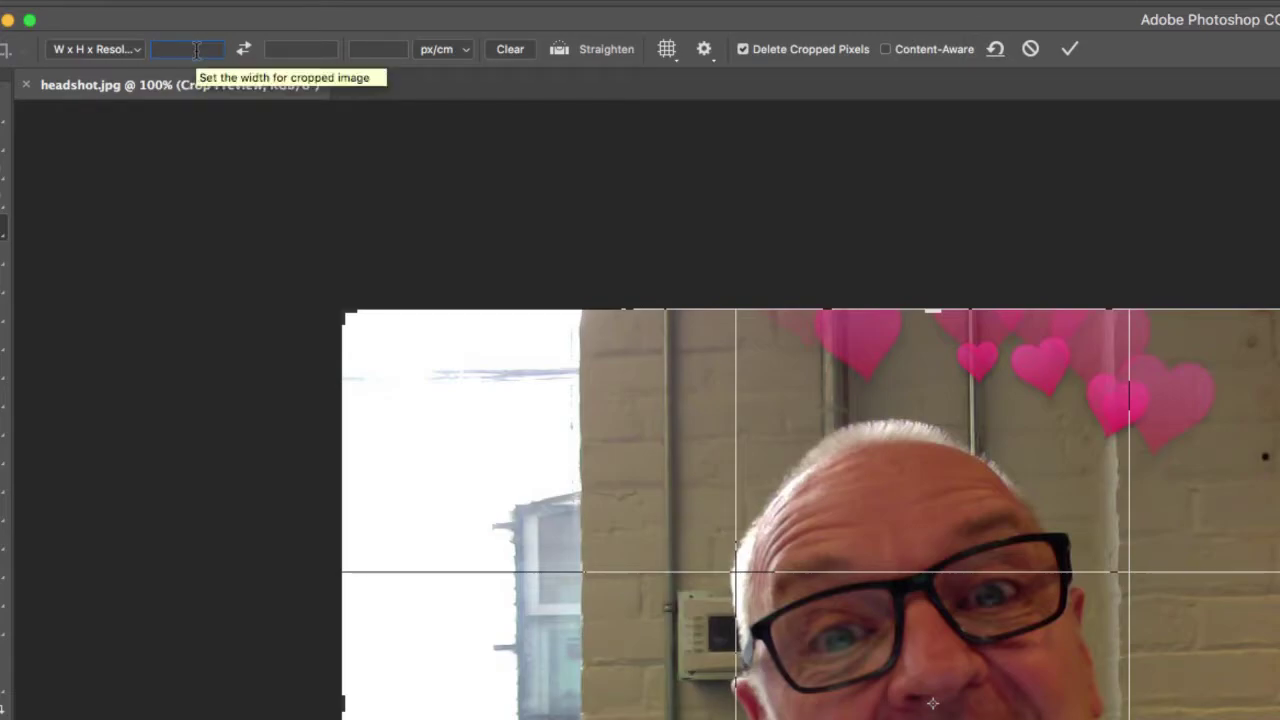
Enter a 288 px by 288 px crop size at 72 px/in resolution.
{"action": "type", "text": "288px"}
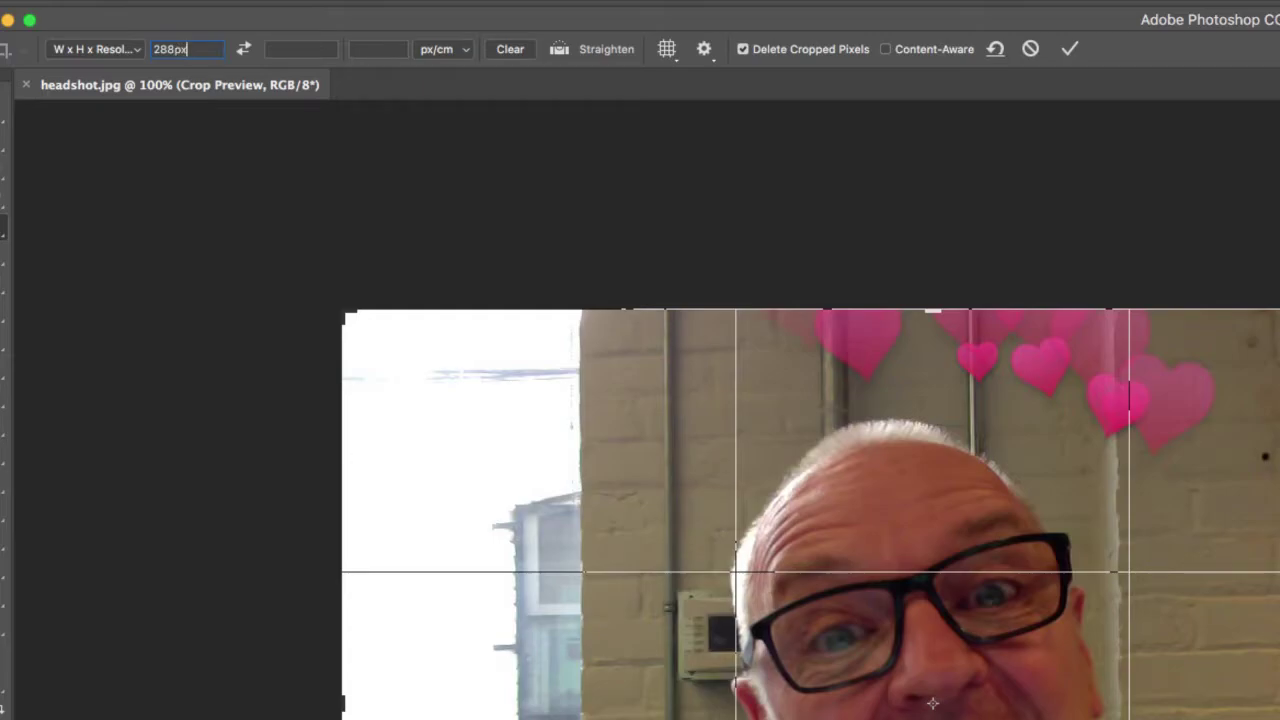
{"action": "key", "text": "Tab"}
{"action": "type", "text": "288px"}
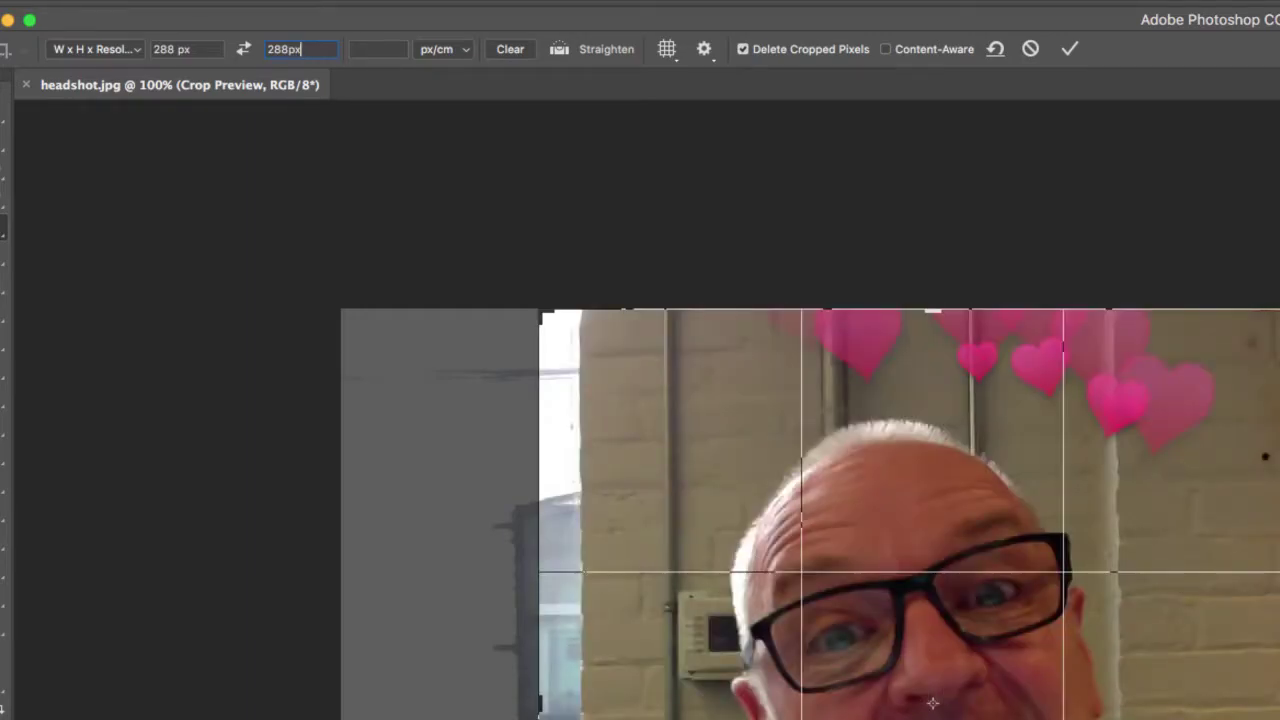
{"action": "key", "text": "Tab"}
{"action": "type", "text": "72"}
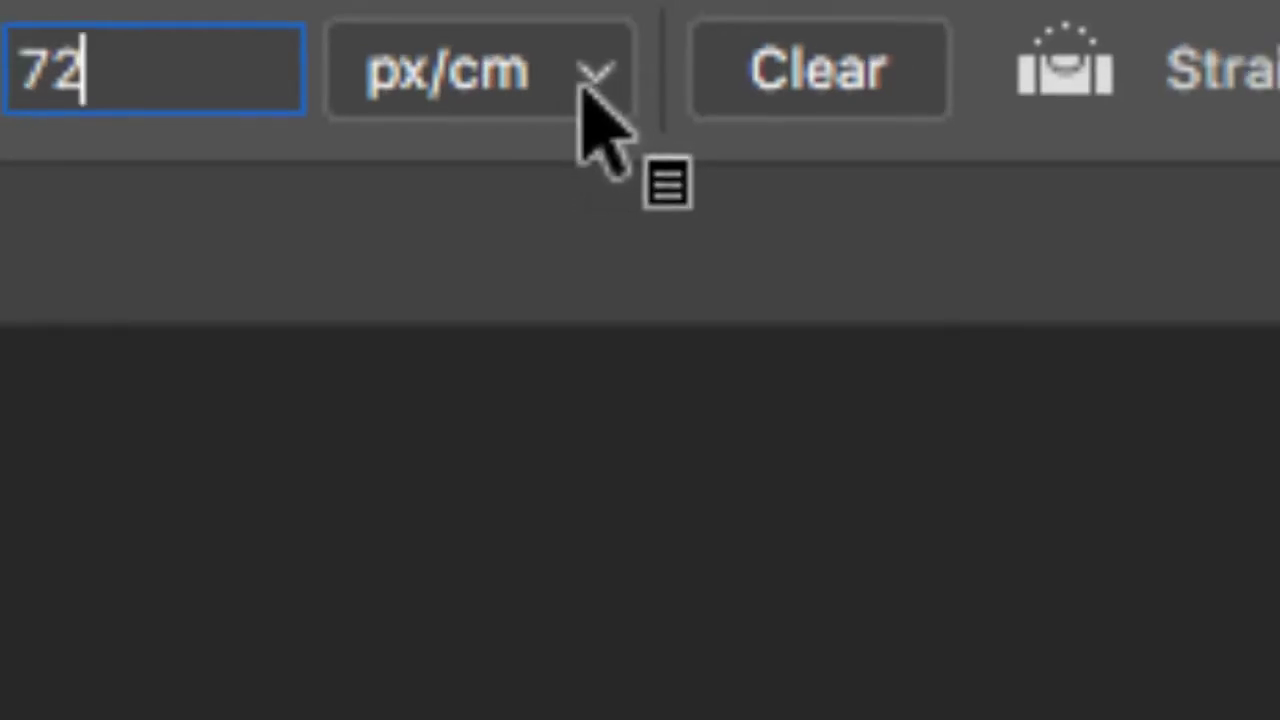
{"action": "left_click", "coordinate": [585, 82]}
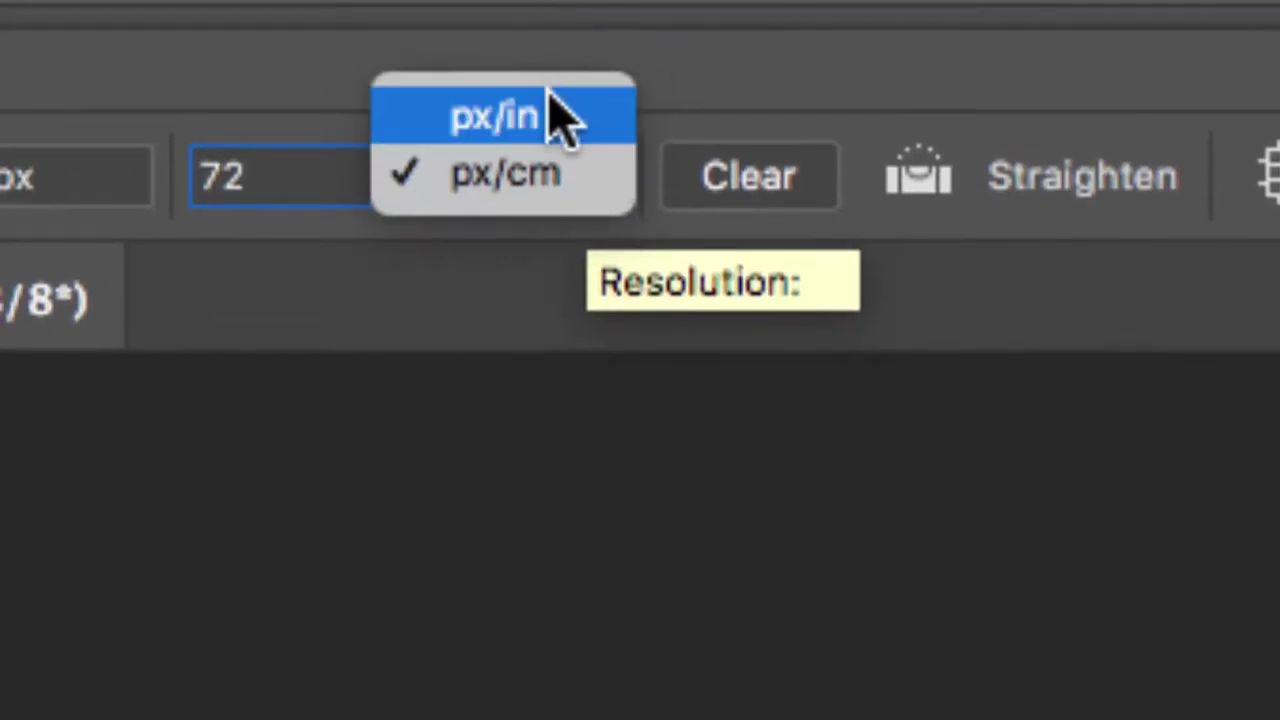
{"action": "left_click", "coordinate": [550, 18]}
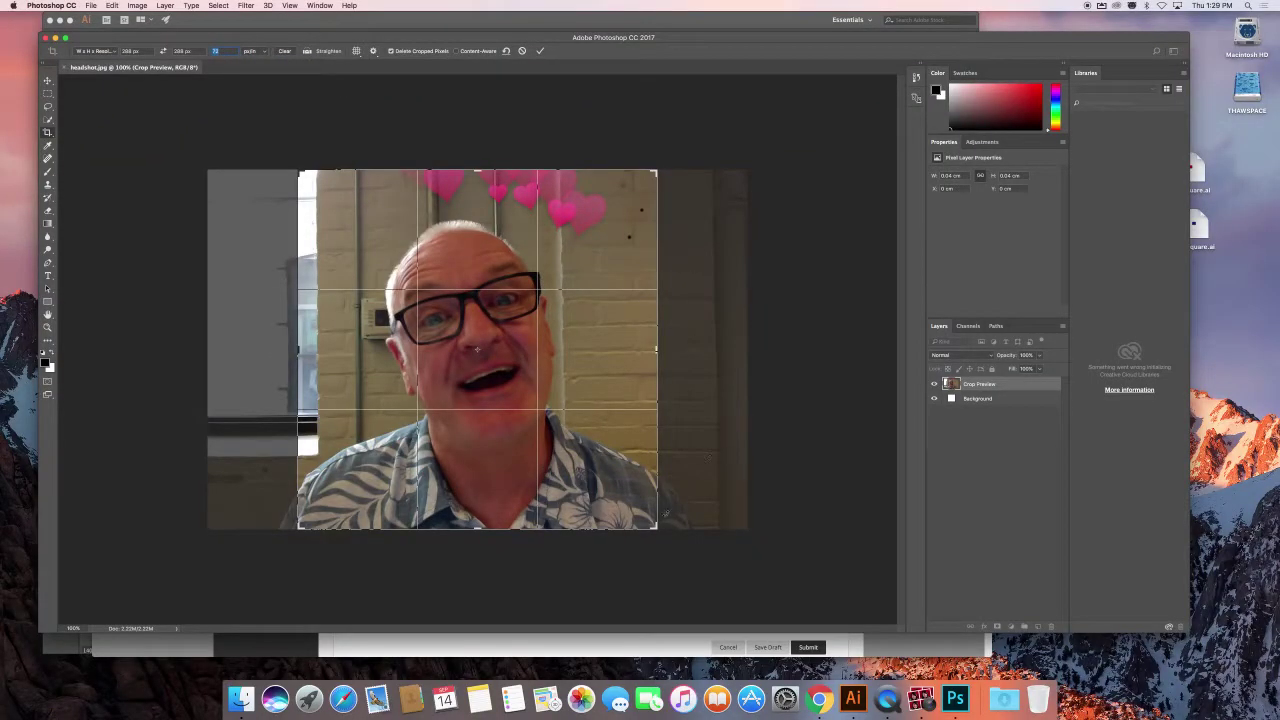
Pull the crop corners inward to frame the head and shoulders, then commit the crop.
{"action": "left_click_drag", "start_coordinate": [655, 527], "coordinate": [630, 504]}
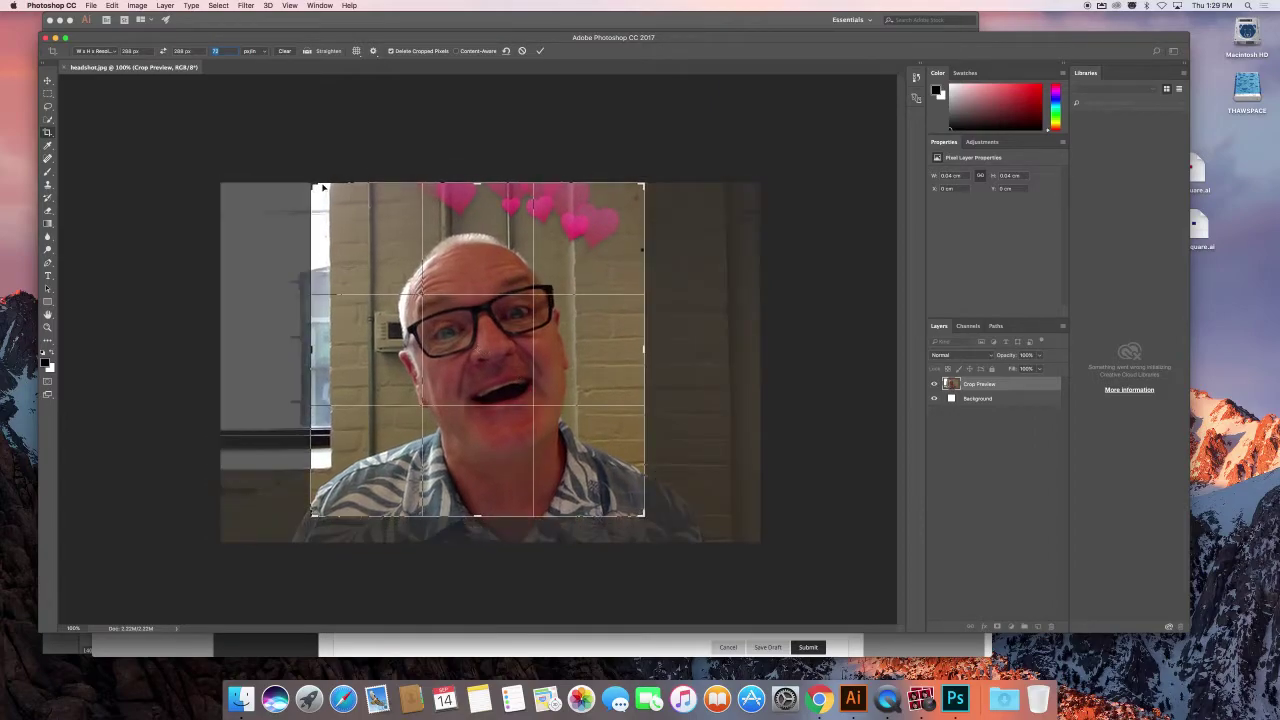
{"action": "left_click_drag", "start_coordinate": [313, 185], "coordinate": [323, 195]}
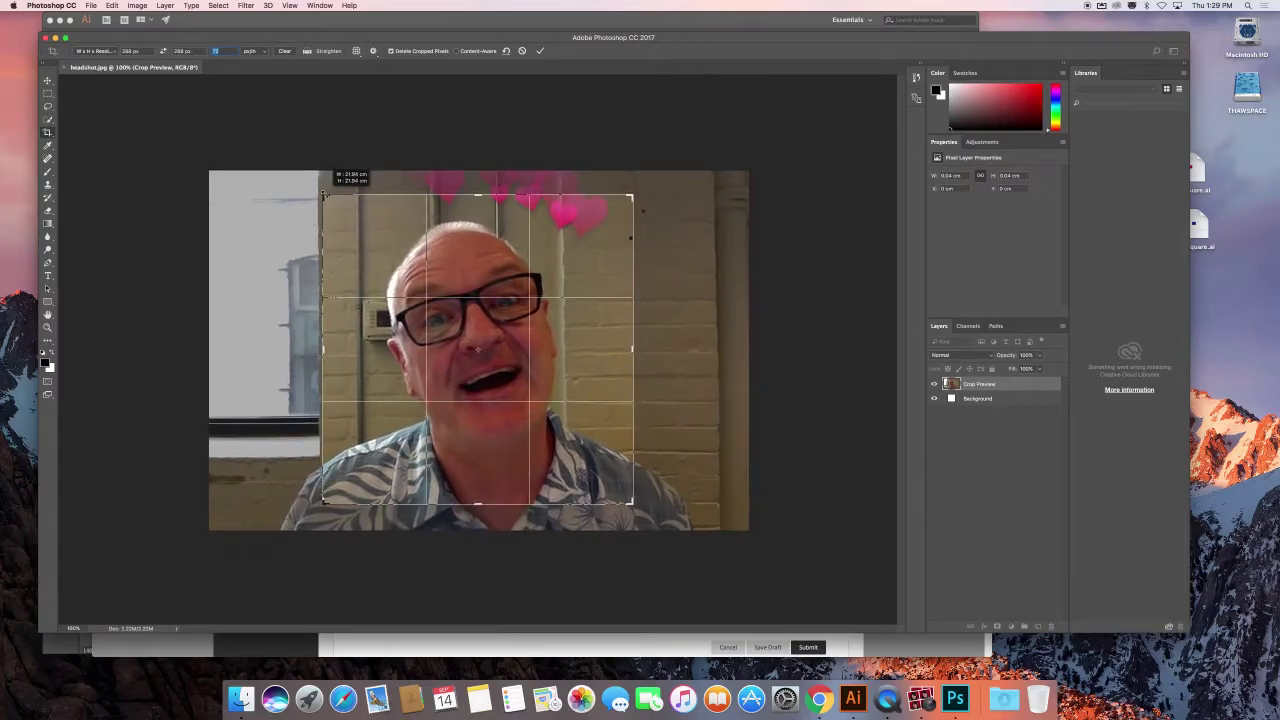
{"action": "left_click_drag", "start_coordinate": [323, 195], "coordinate": [326, 198]}
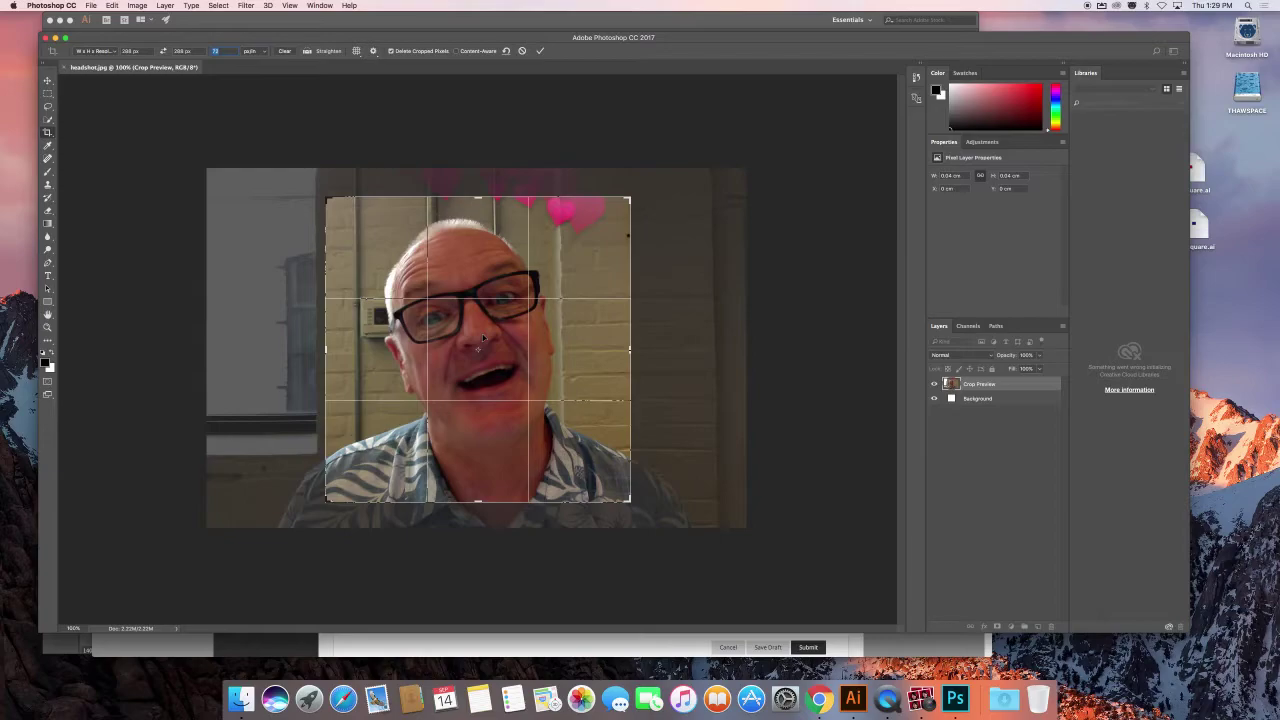
{"action": "key", "text": "Return"}
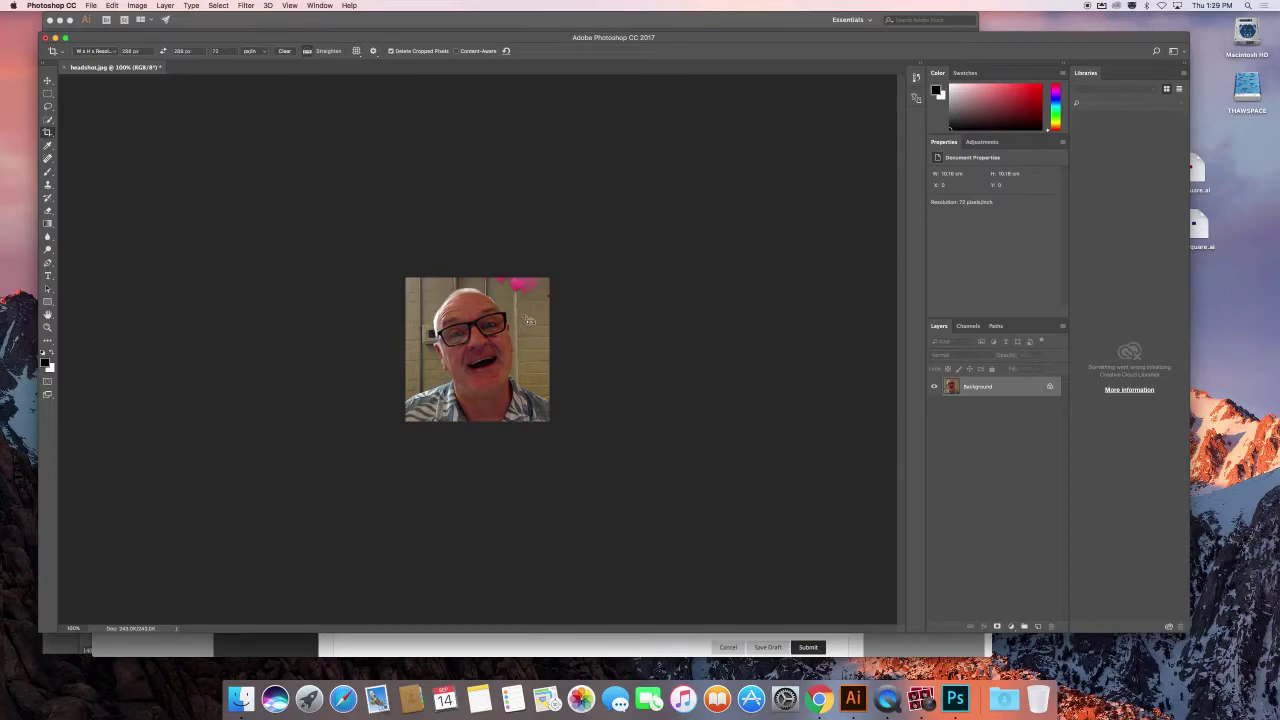
Save the cropped image as a quality 8 (High) JPEG and shrink the window to show the desktop.
{"action": "key", "text": "super+s"}
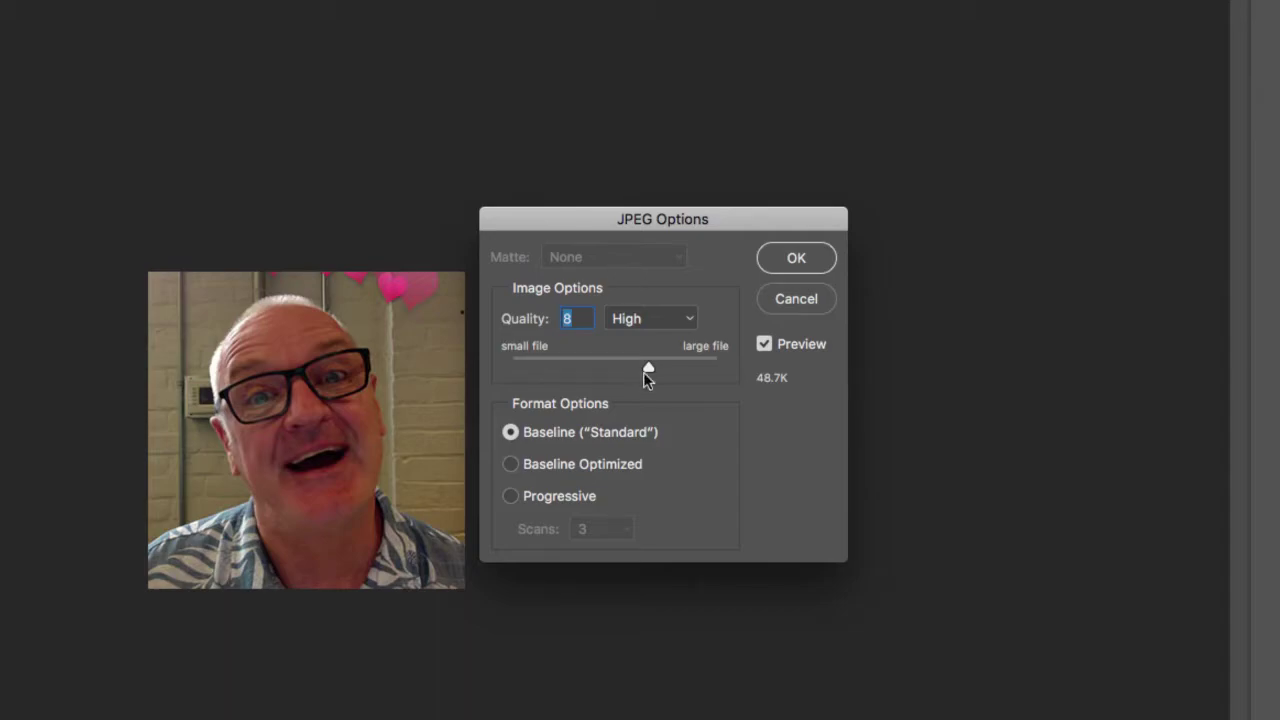
{"action": "left_click", "coordinate": [797, 259]}
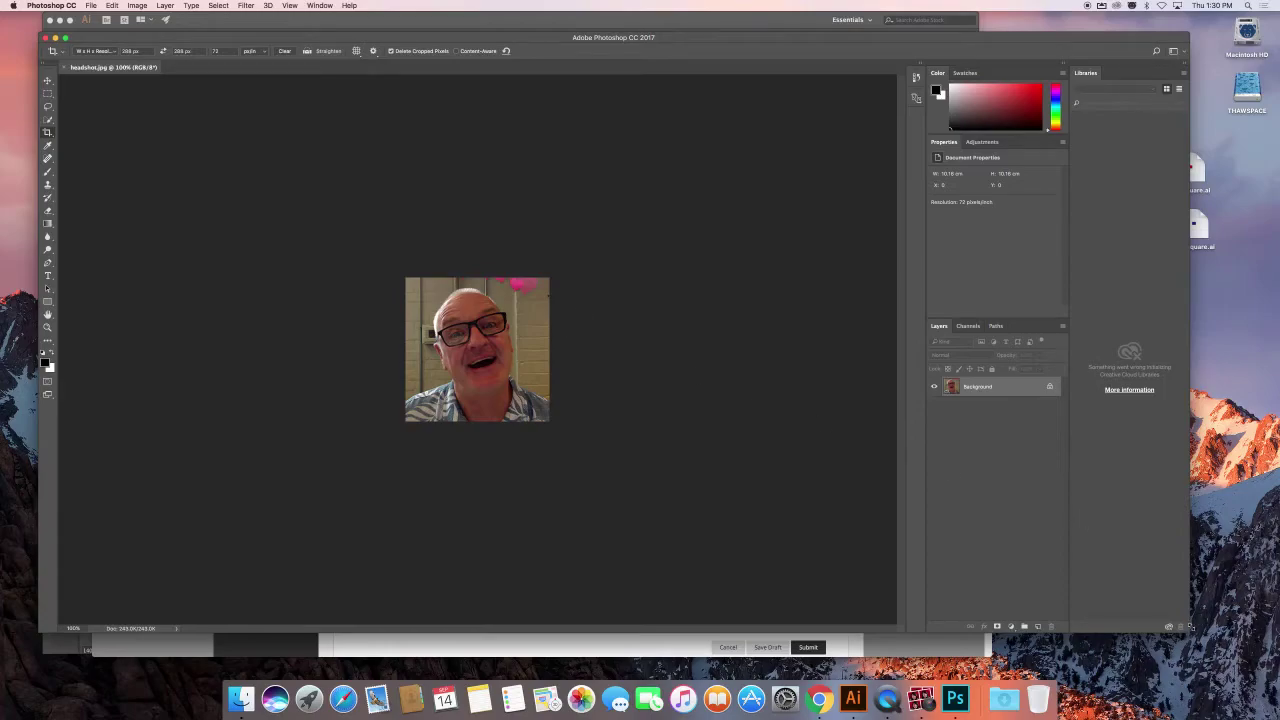
{"action": "left_click_drag", "start_coordinate": [1192, 632], "coordinate": [1015, 610]}
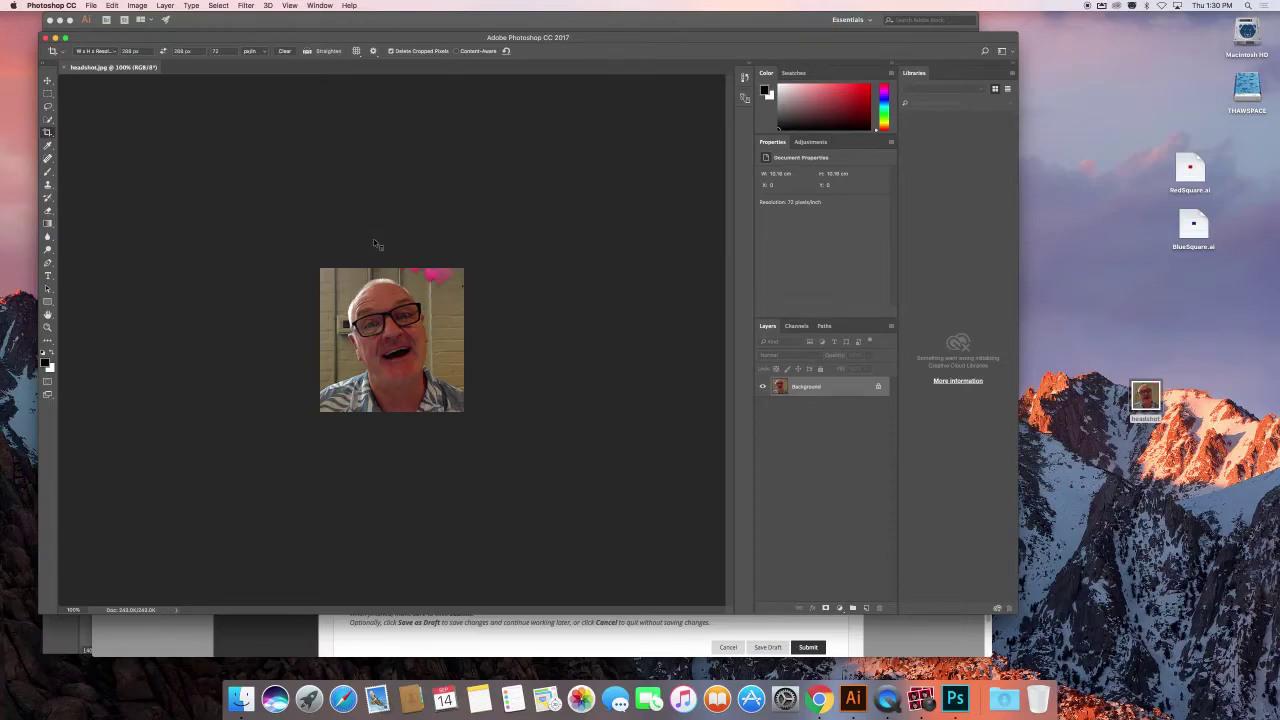
Open File > Save As and move the dialog to the screen centre.
{"action": "left_click", "coordinate": [89, 6]}
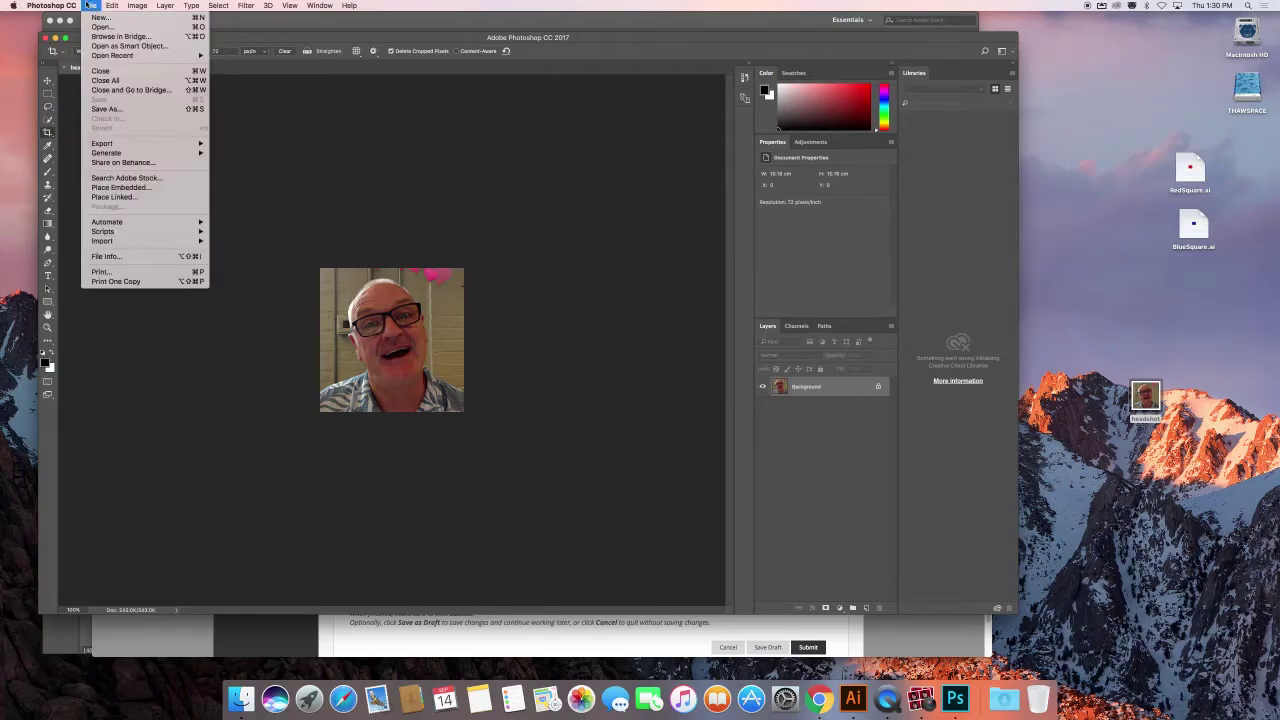
{"action": "left_click", "coordinate": [89, 6]}
{"action": "left_click", "coordinate": [88, 5]}
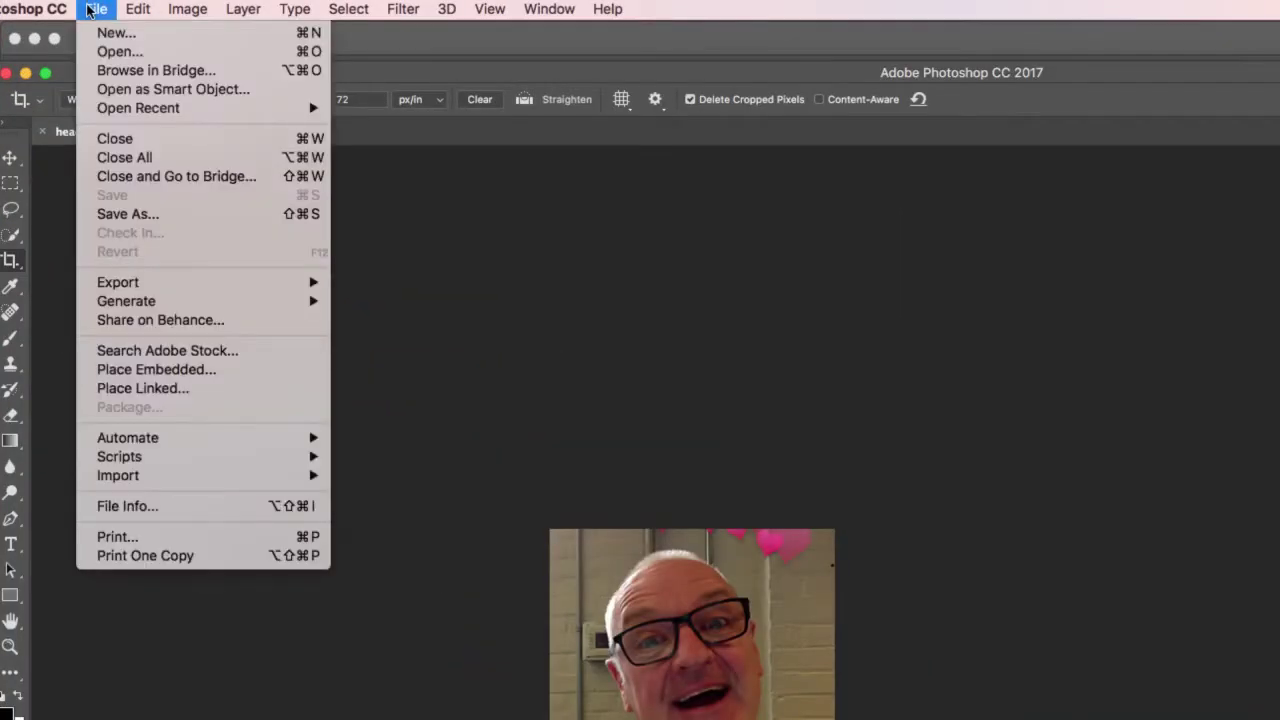
{"action": "left_click", "coordinate": [134, 214]}
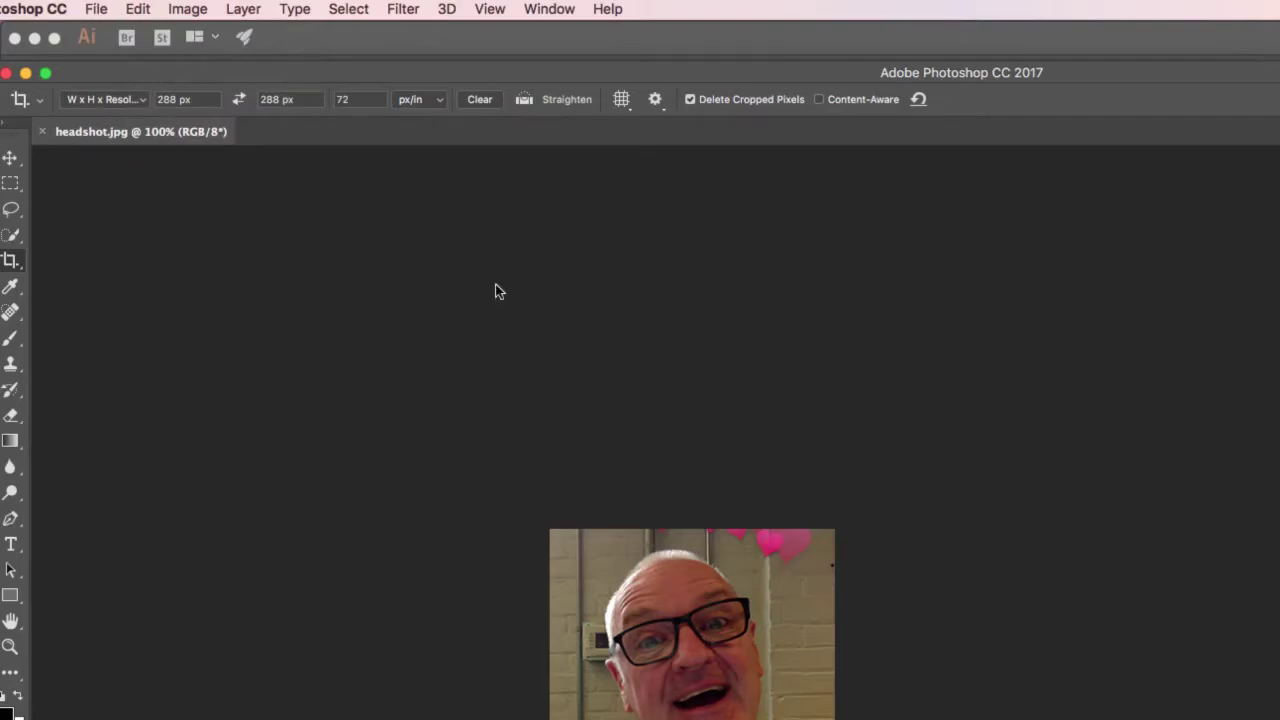
{"action": "left_click_drag", "start_coordinate": [1021, 262], "coordinate": [612, 216]}
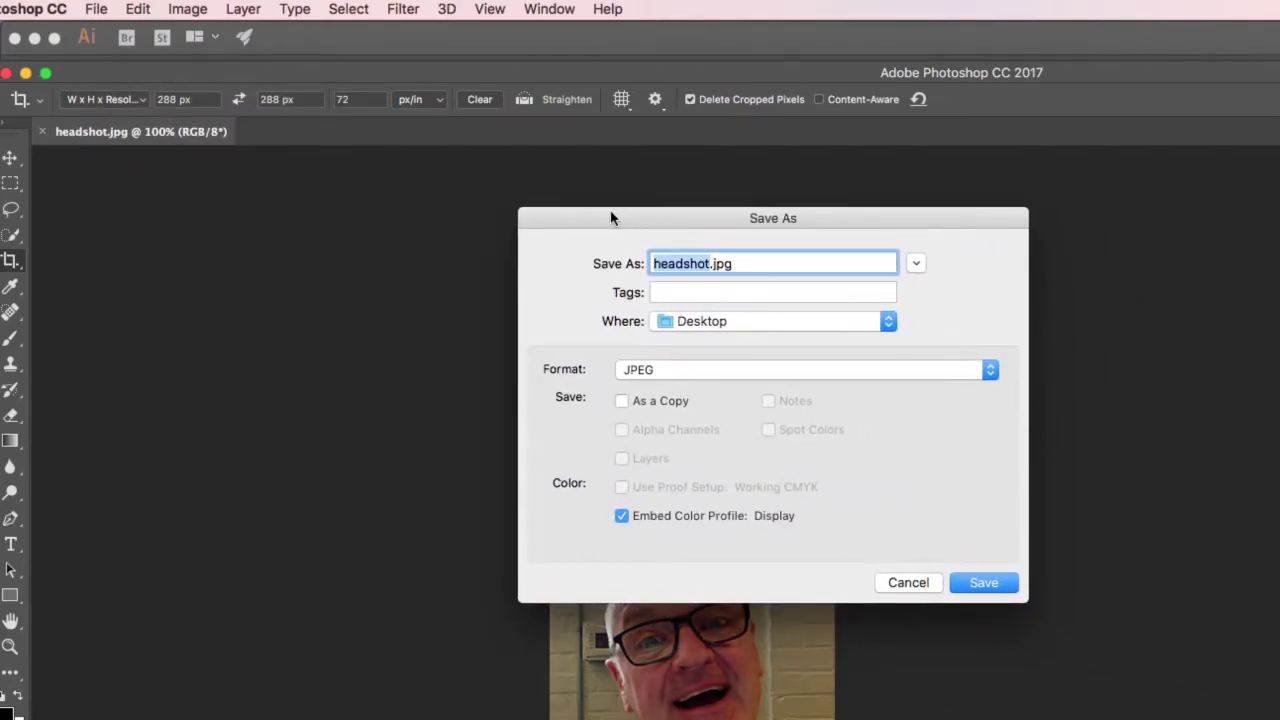
Keep Desktop as the save location and select 'headshot' in the file name.
{"action": "left_click", "coordinate": [708, 320]}
{"action": "left_click", "coordinate": [683, 264]}
{"action": "left_click", "coordinate": [697, 321]}
{"action": "left_click", "coordinate": [697, 321]}
{"action": "left_click", "coordinate": [706, 265]}
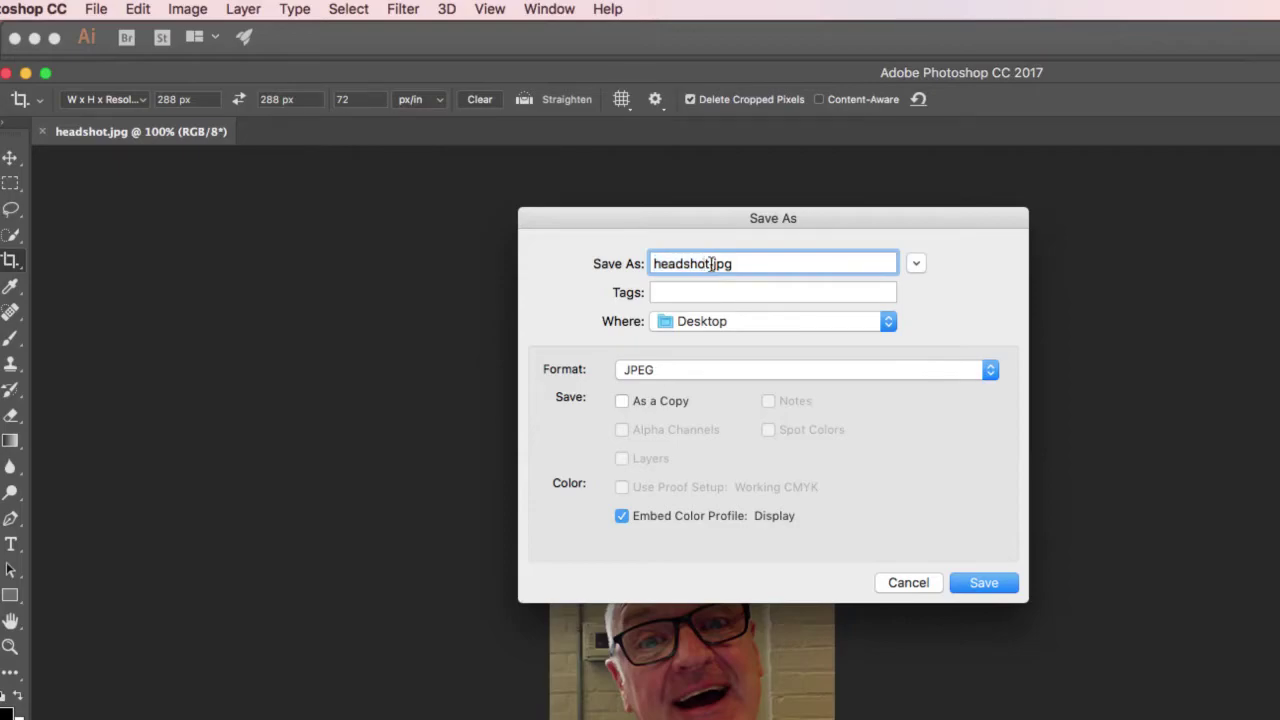
{"action": "left_click_drag", "start_coordinate": [710, 264], "coordinate": [640, 266]}
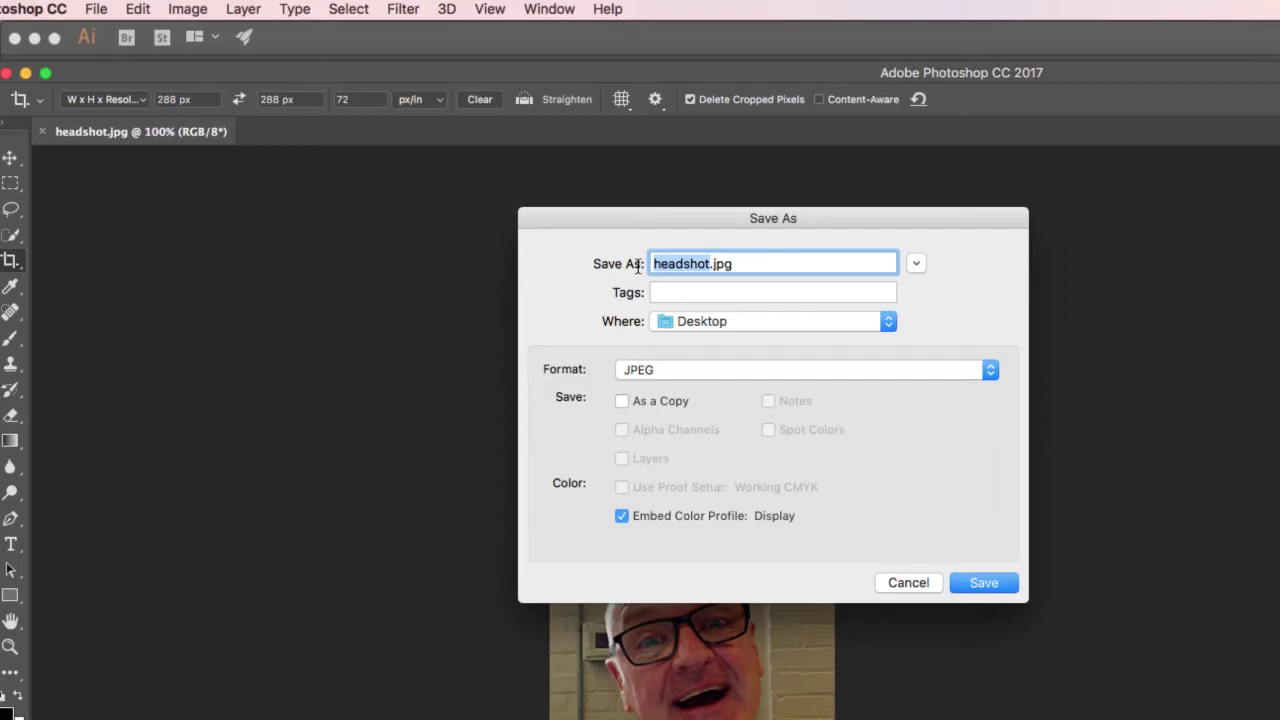
Rename the copy to 'HeadshotJim' and save it to bring up JPEG Options.
{"action": "left_click", "coordinate": [709, 263]}
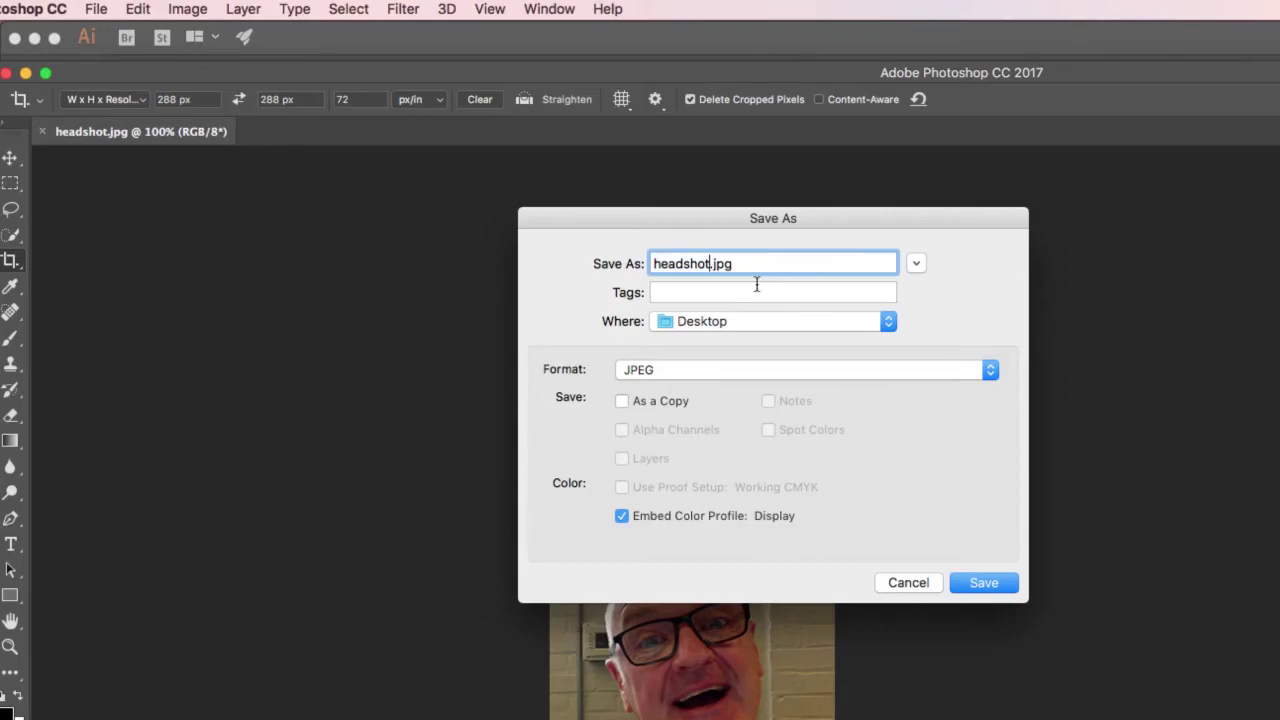
{"action": "type", "text": "_jim"}
{"action": "left_click_drag", "start_coordinate": [735, 263], "coordinate": [643, 263]}
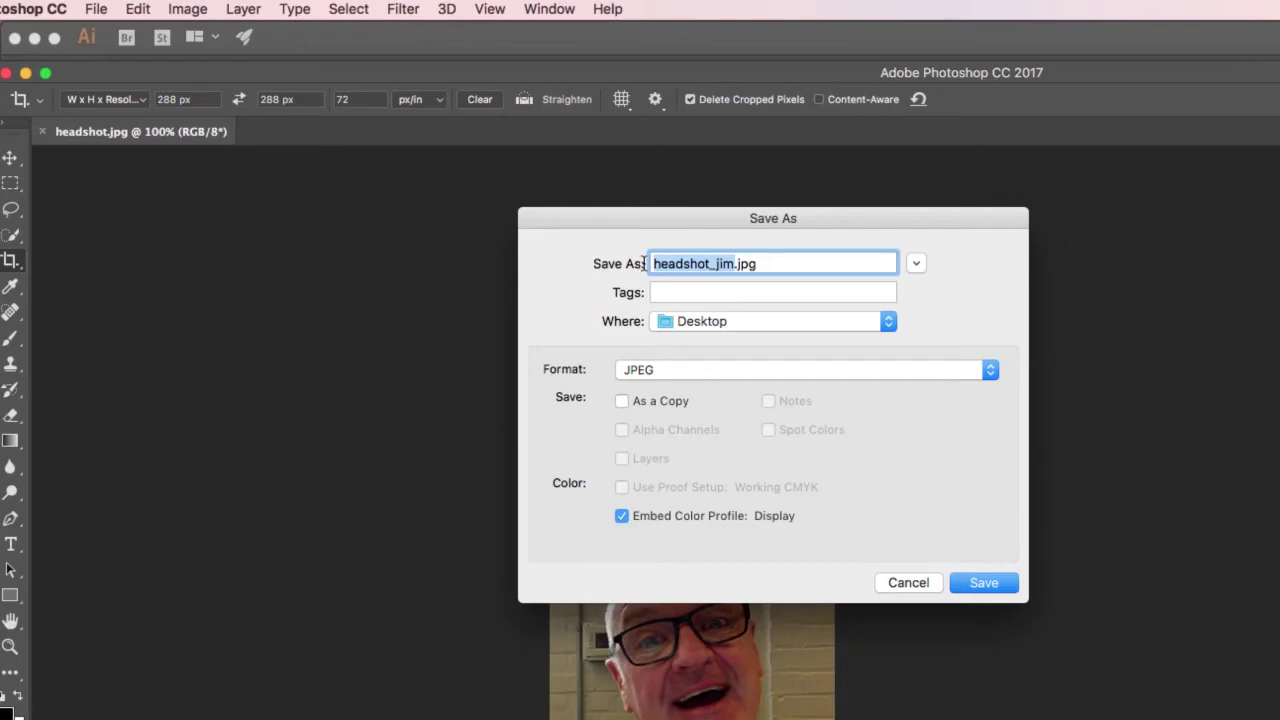
{"action": "type", "text": "H"}
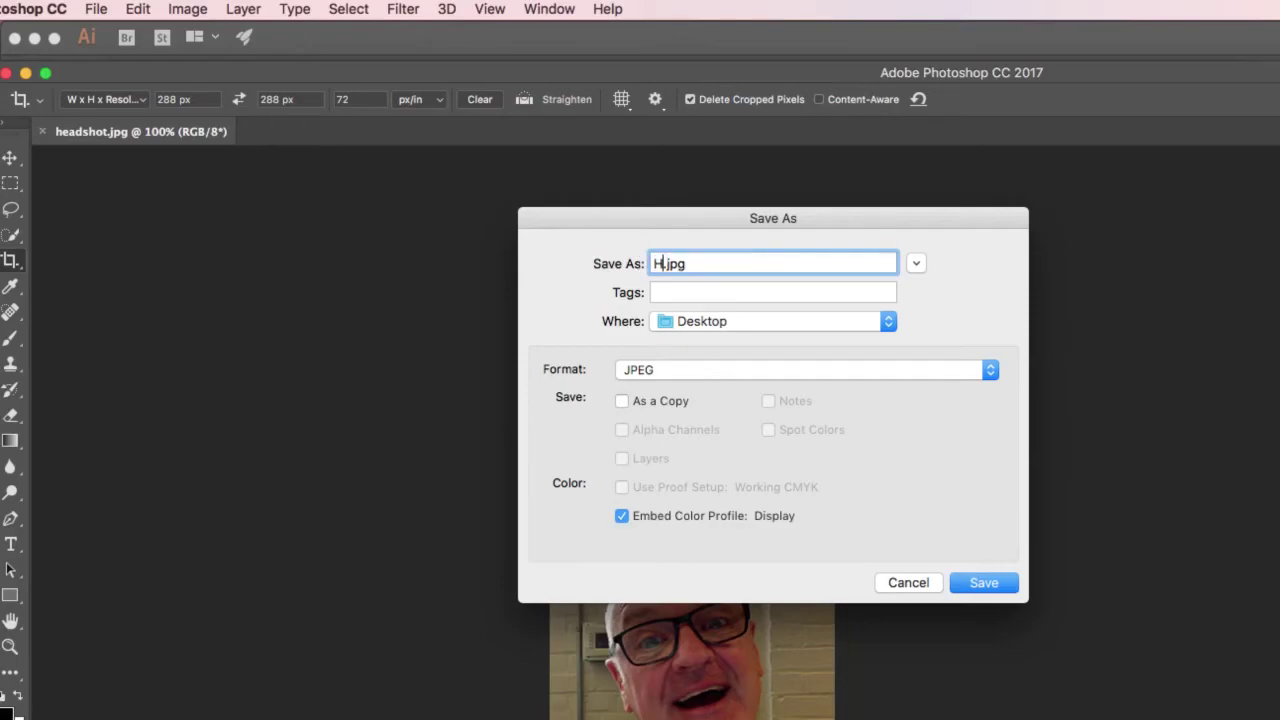
{"action": "type", "text": "eadshotJim"}
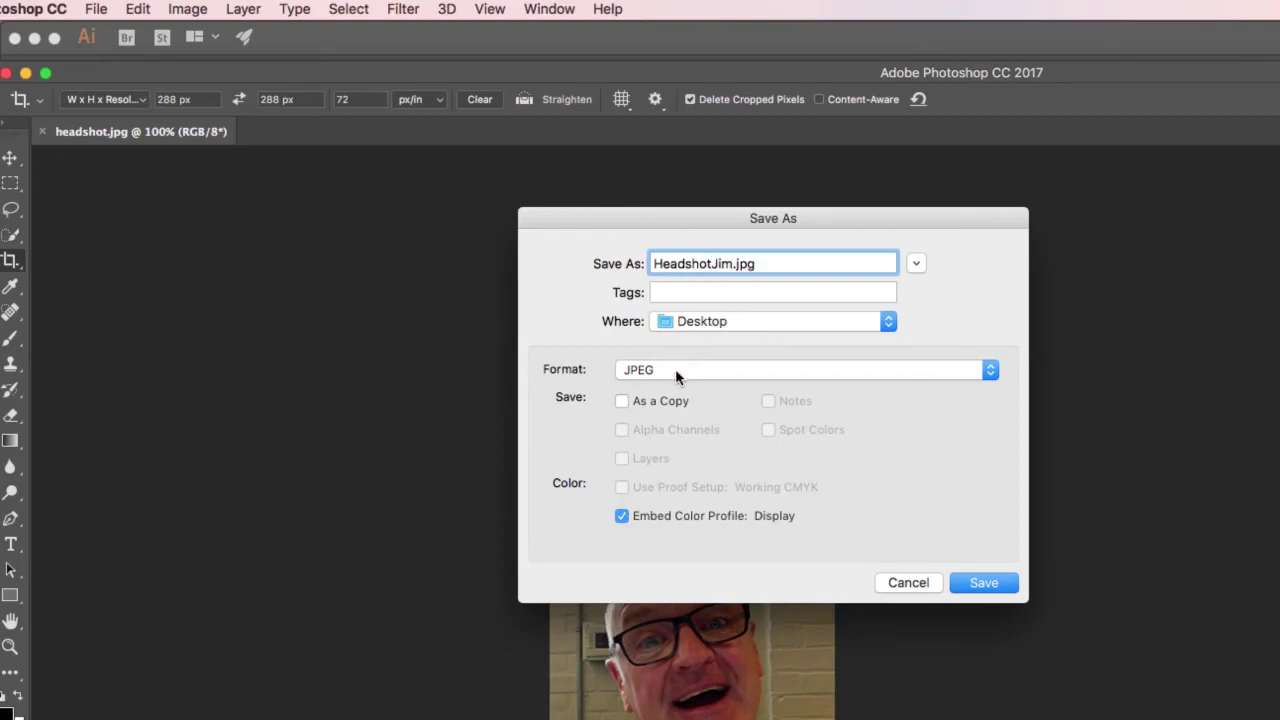
{"action": "left_click", "coordinate": [983, 583]}
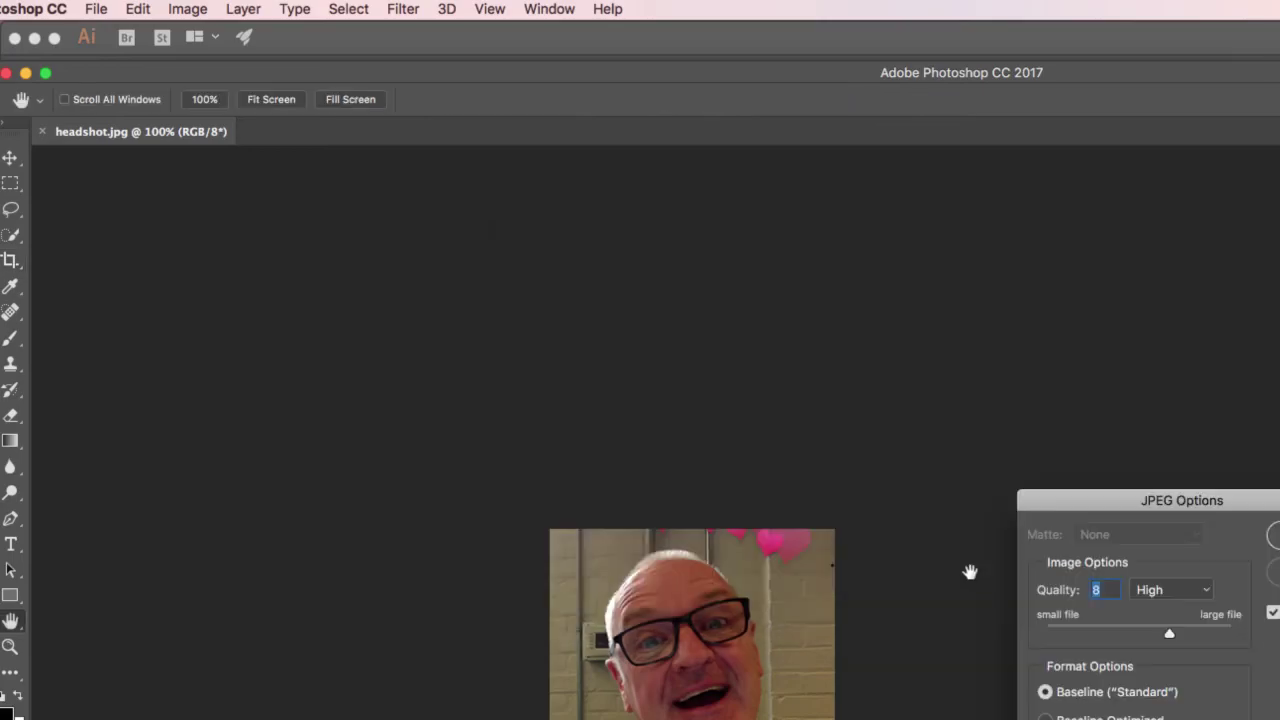
Accept the JPEG Options at High quality to finish saving HeadshotJim.jpg.
{"action": "left_click_drag", "start_coordinate": [1141, 501], "coordinate": [951, 339]}
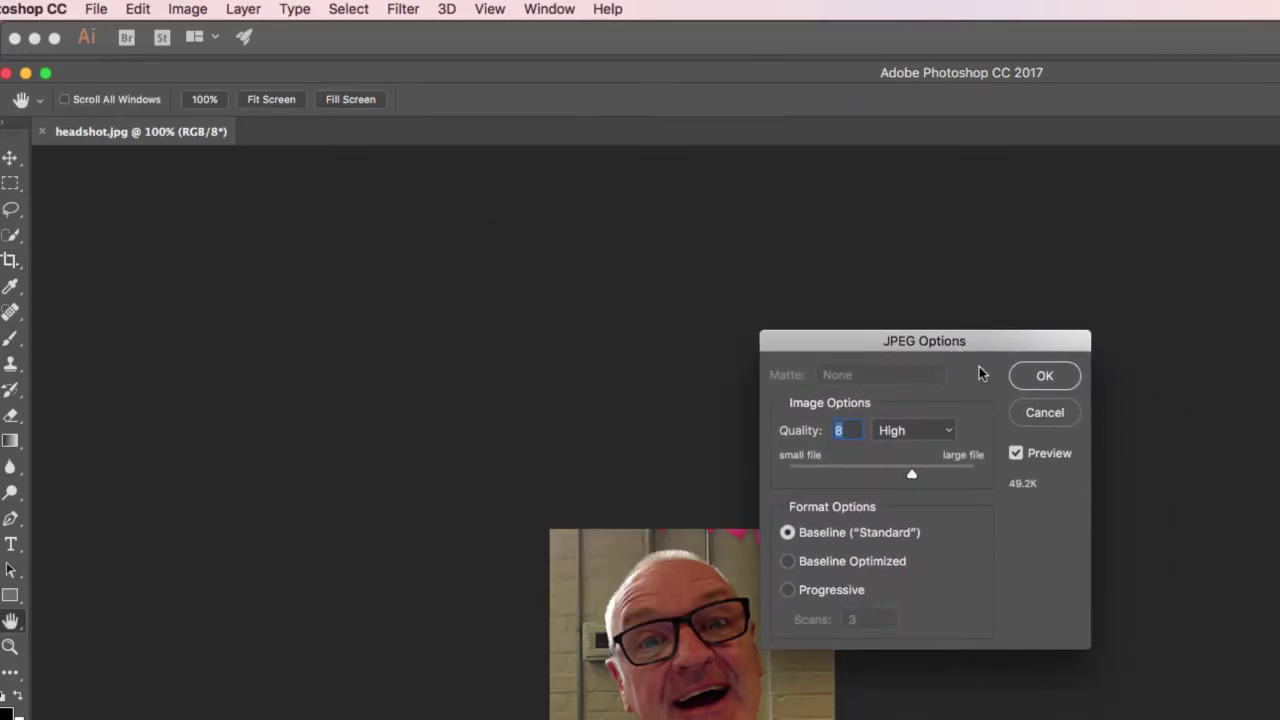
{"action": "left_click", "coordinate": [1046, 376]}
{"action": "key", "text": "c"}
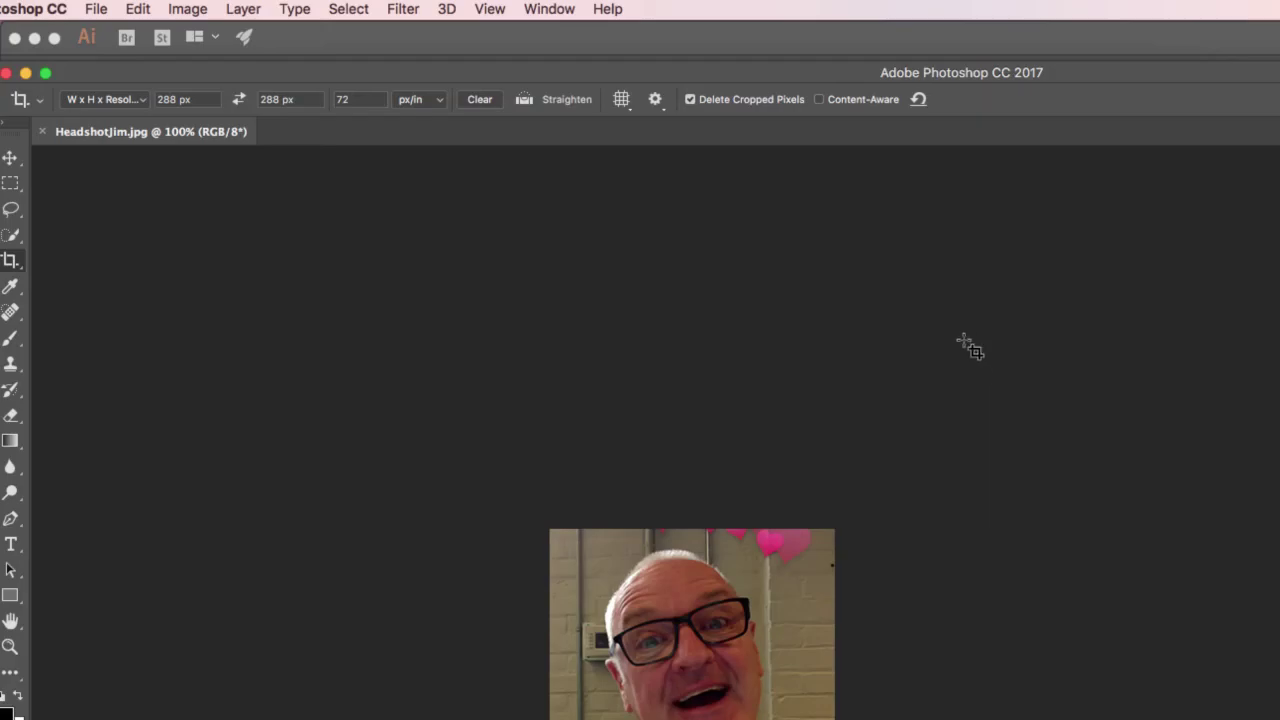
{"action": "left_click", "coordinate": [524, 99]}
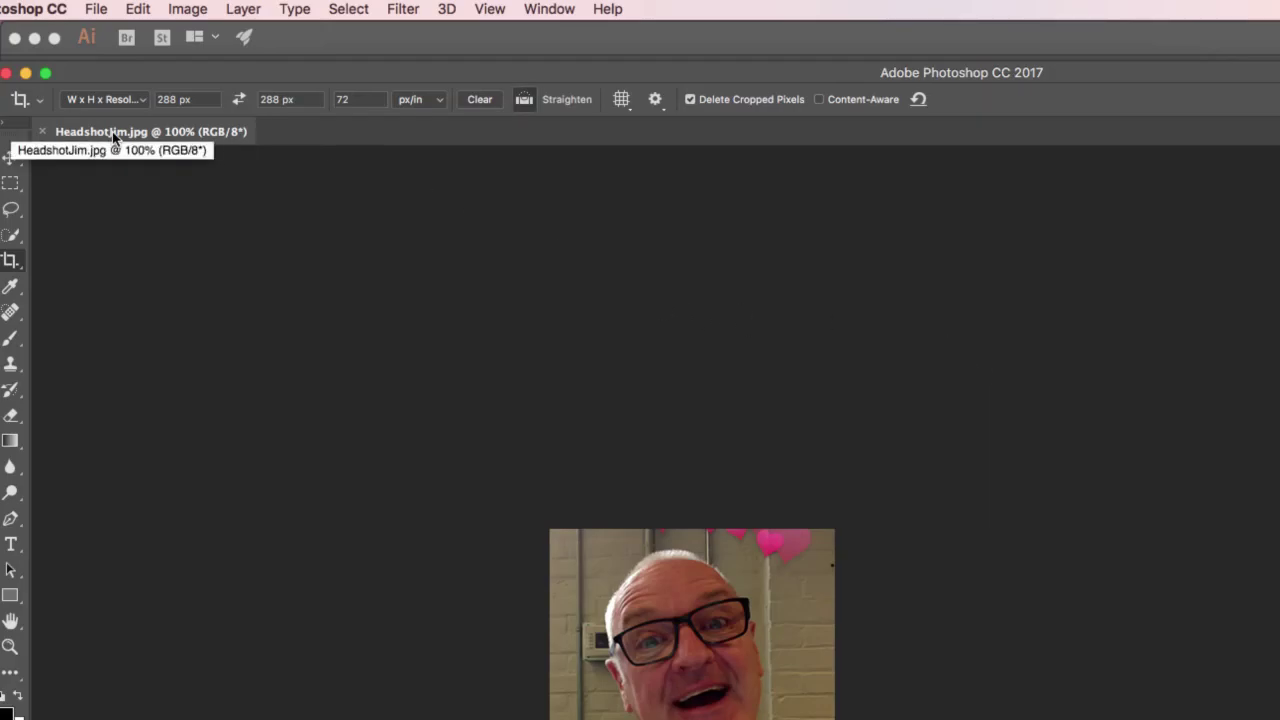
Close the HeadshotJim.jpg document in Photoshop.
{"action": "left_click", "coordinate": [39, 133]}
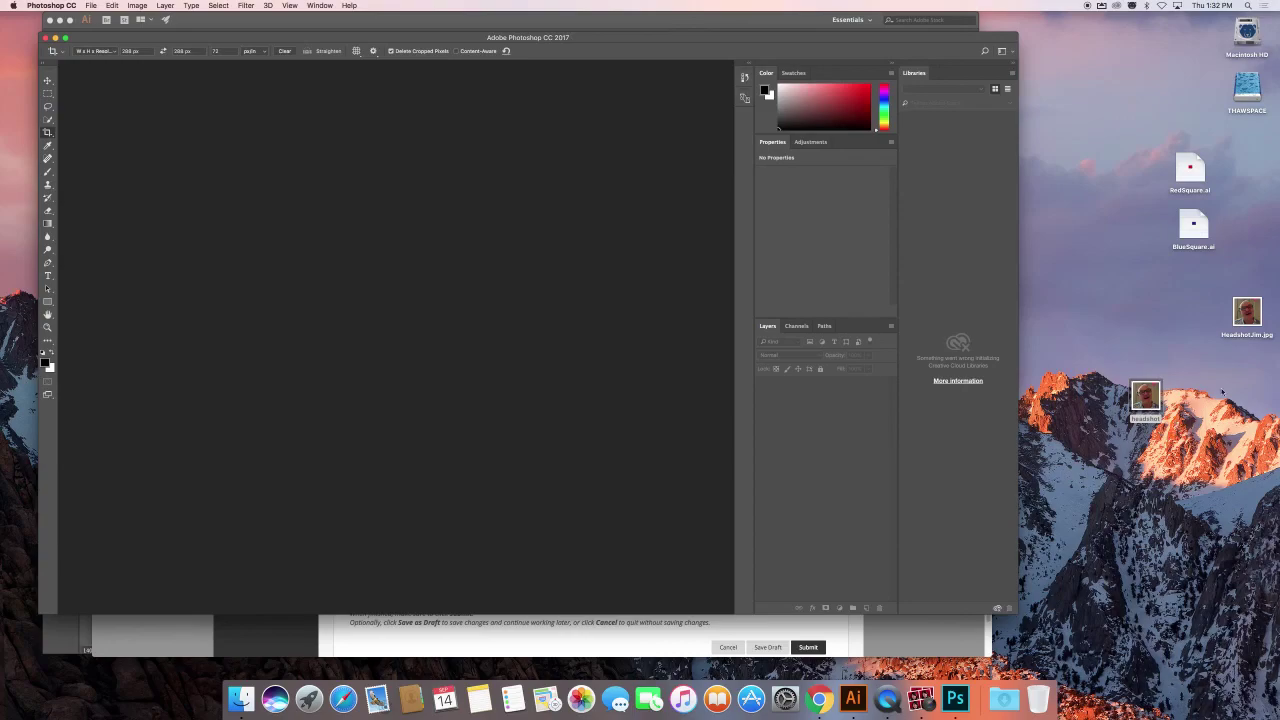
Move the HeadshotJim.jpg desktop icon next to the headshot file.
{"action": "left_click_drag", "start_coordinate": [1247, 314], "coordinate": [1143, 342]}
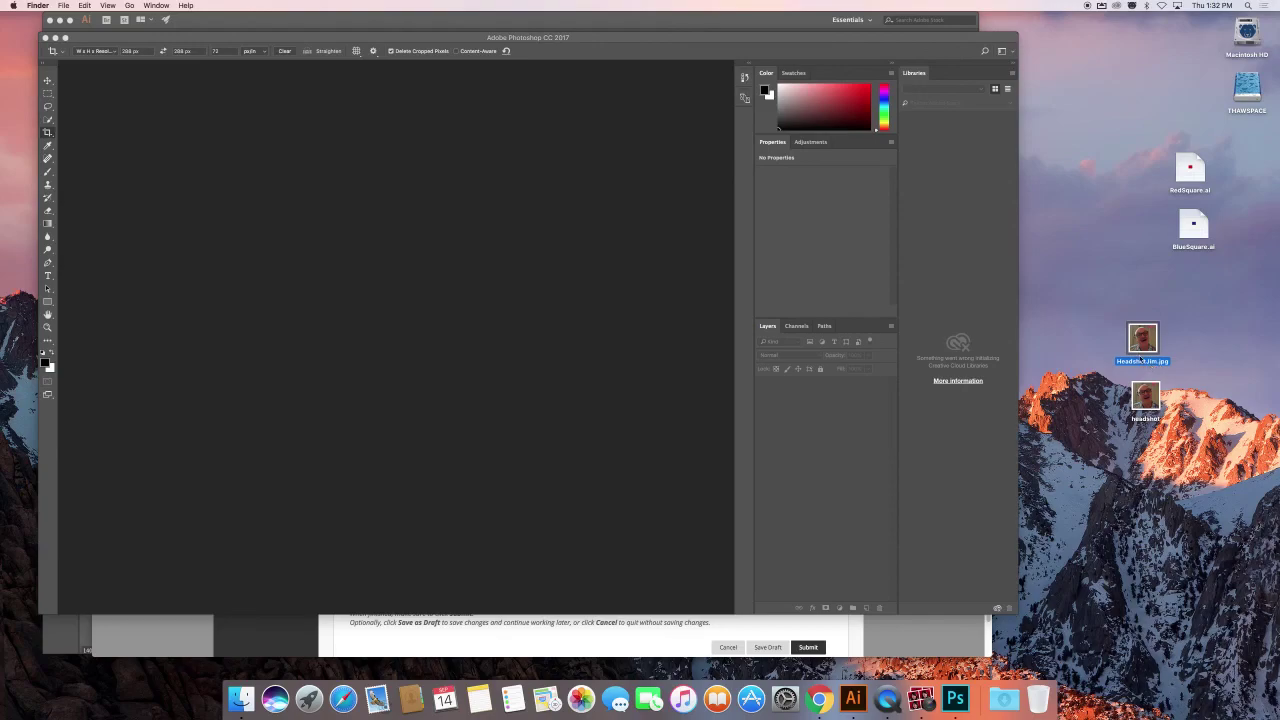